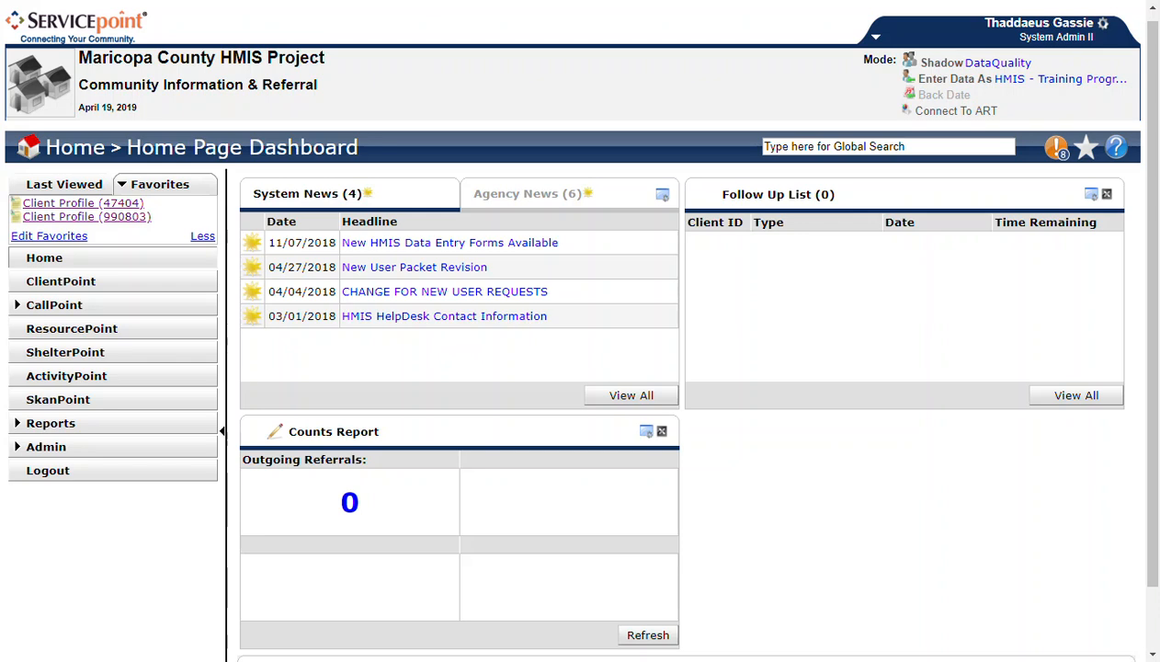
# - Open the first favorite client's profile and show the client's households
pyautogui.click(125, 205)
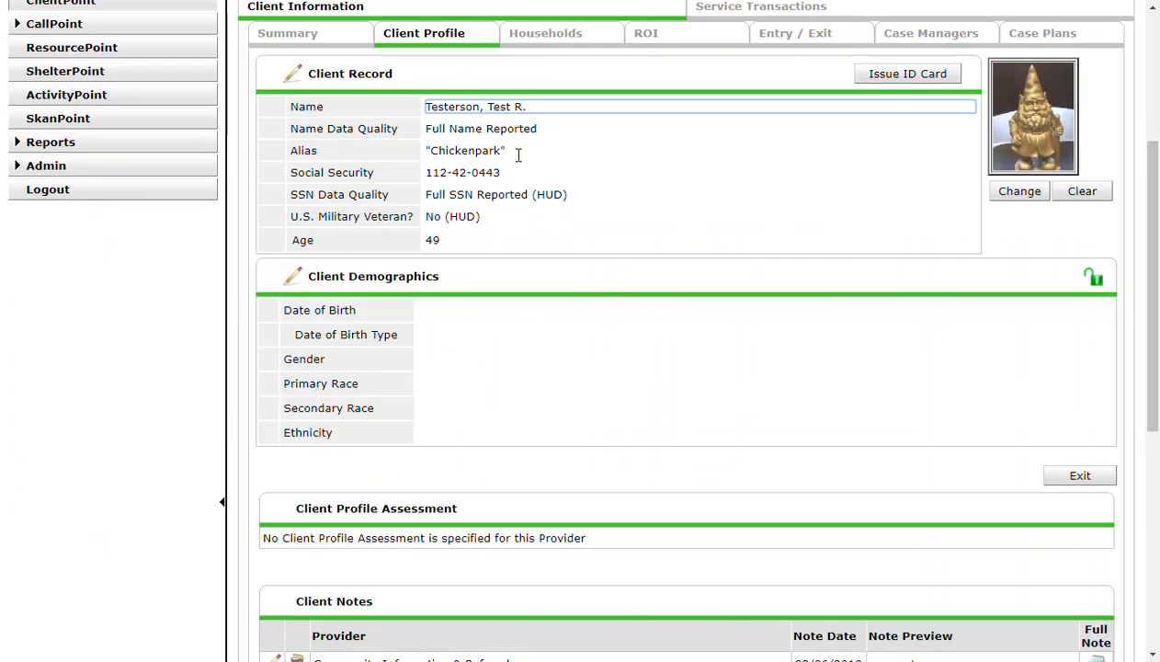
pyautogui.scroll(2, 692, 195)
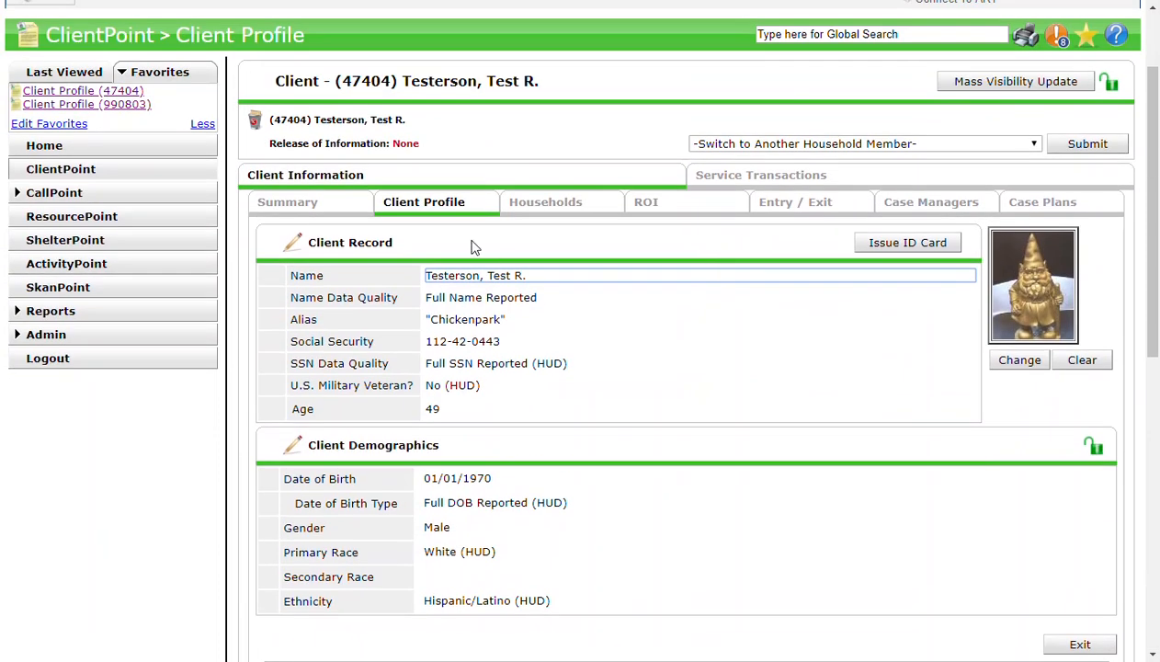
pyautogui.click(543, 207)
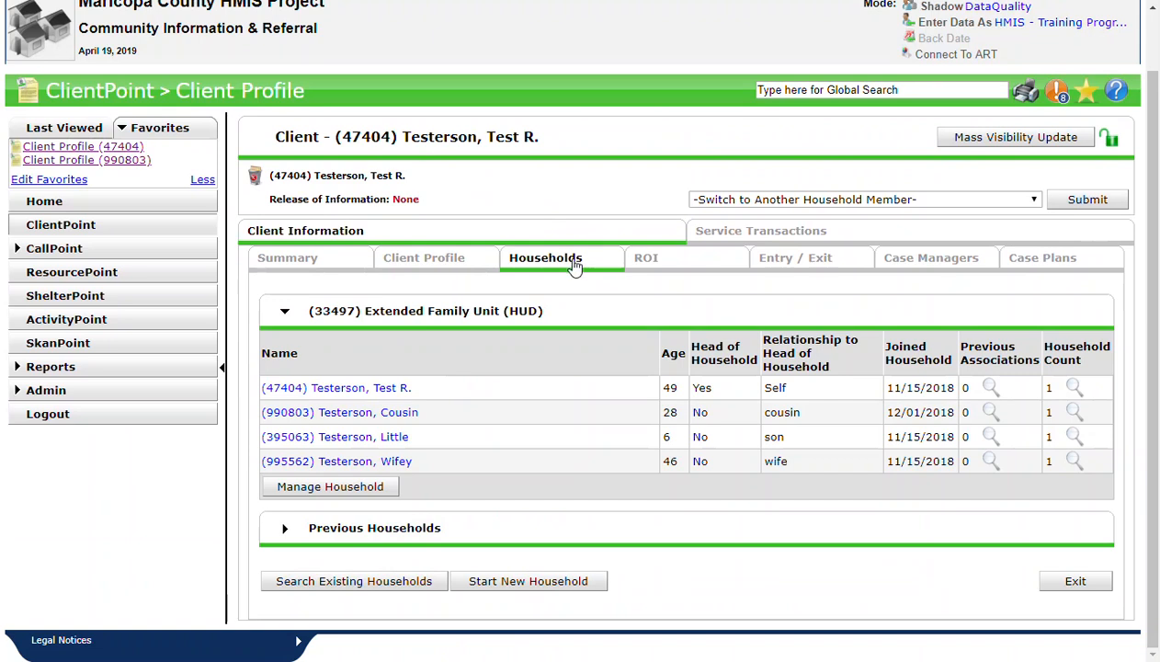
# - Examine the household type and each member's head-of-household status and relationship to the head of household
pyautogui.moveTo(365, 311); pyautogui.dragTo(517, 311)
pyautogui.click(516, 311)
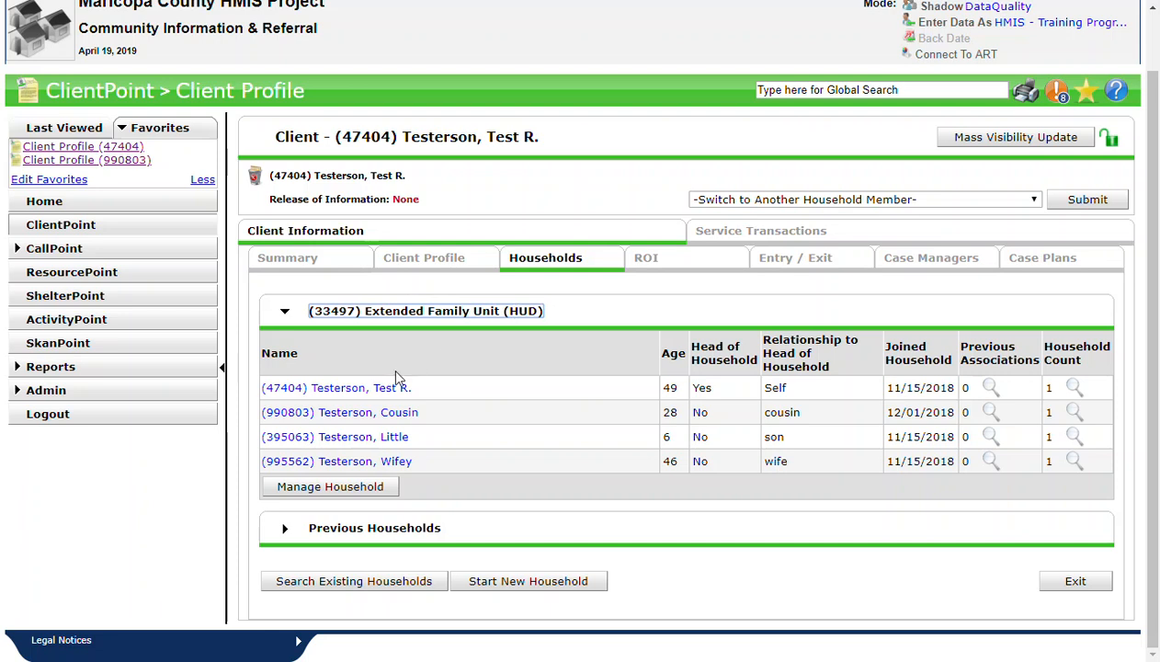
pyautogui.doubleClick(702, 387)
pyautogui.doubleClick(775, 387)
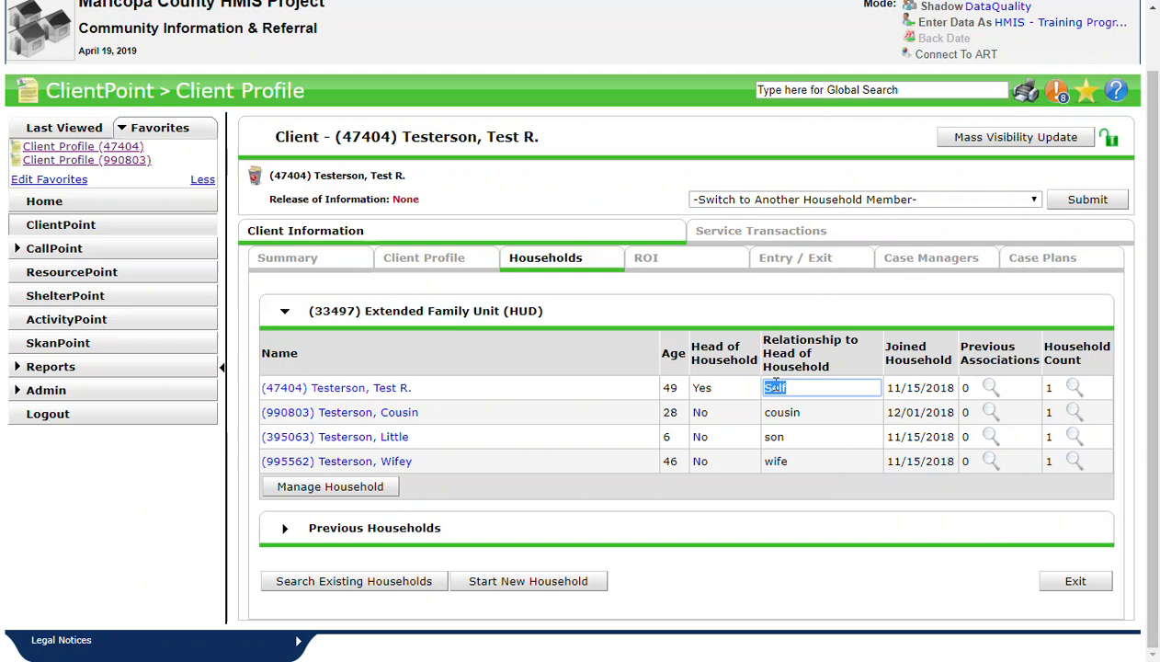
pyautogui.doubleClick(702, 413)
pyautogui.doubleClick(779, 411)
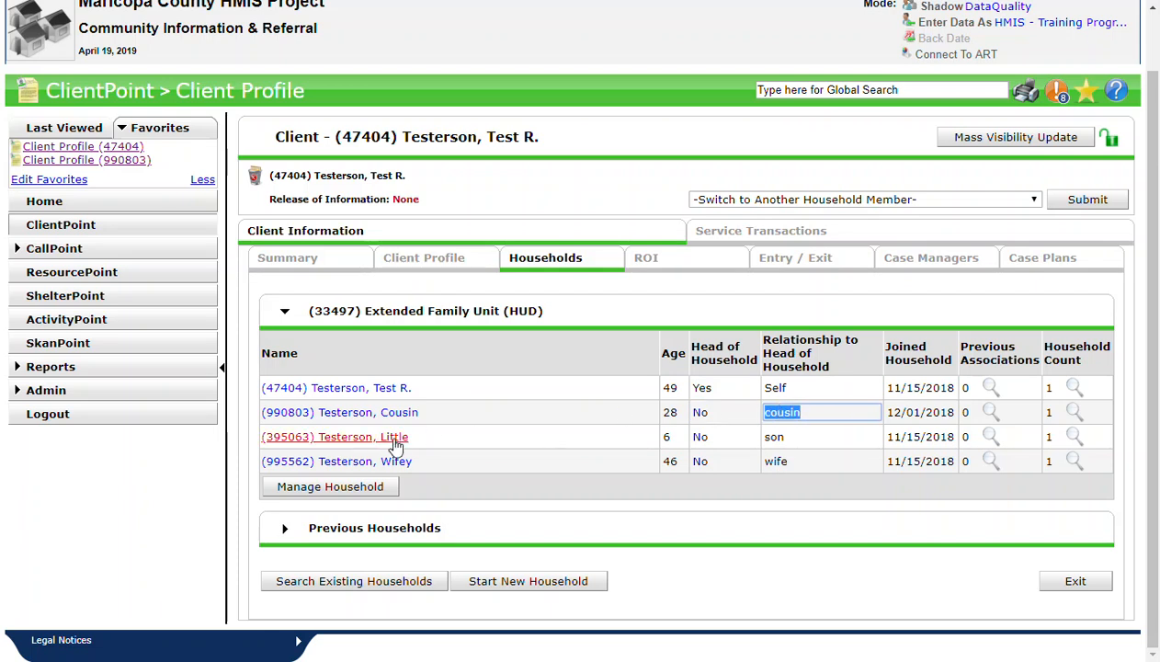
pyautogui.doubleClick(701, 438)
pyautogui.doubleClick(772, 439)
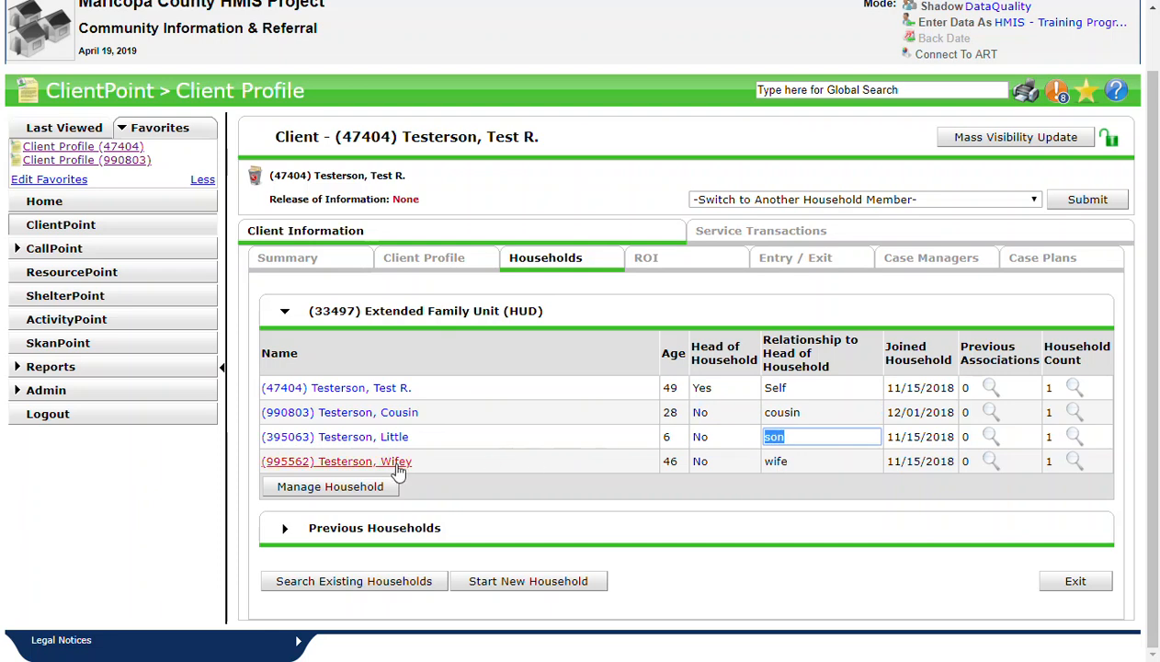
pyautogui.doubleClick(700, 462)
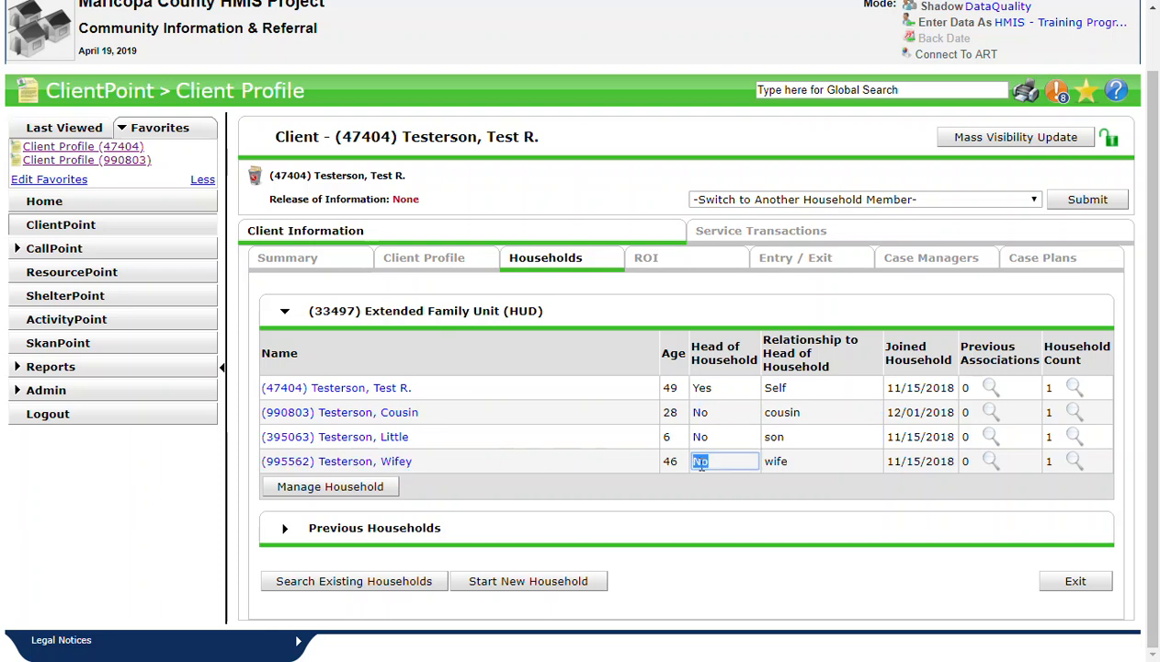
pyautogui.doubleClick(784, 462)
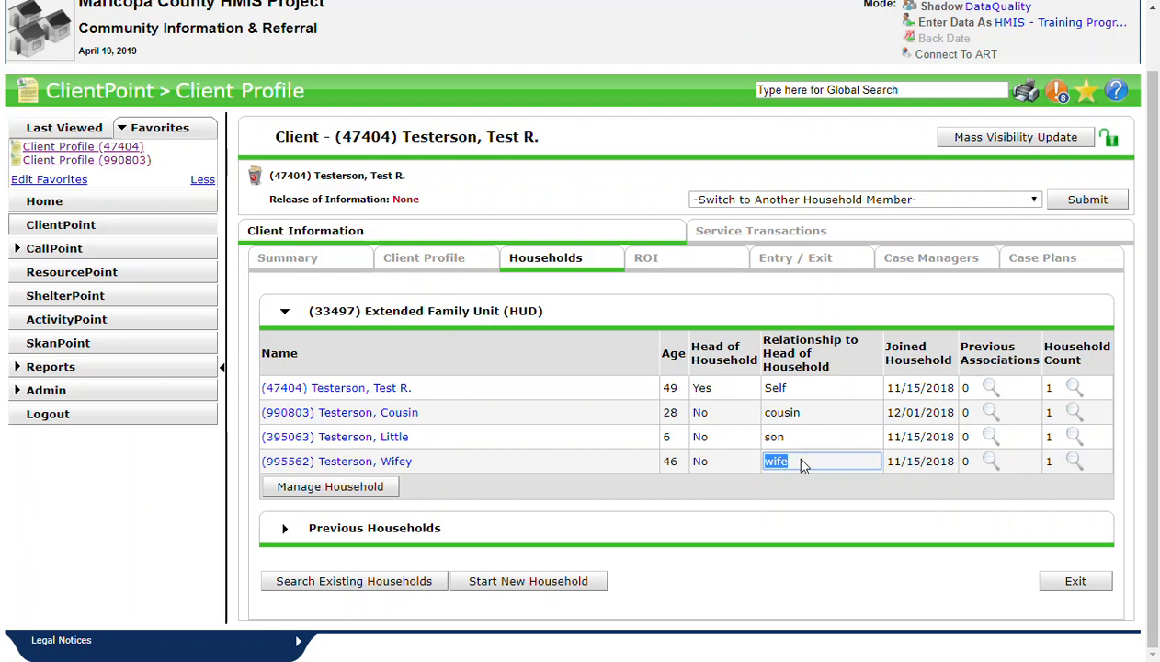
# - Compare the dates on which the members joined the household, including the cousin's entry
pyautogui.click(891, 389)
pyautogui.click(903, 387)
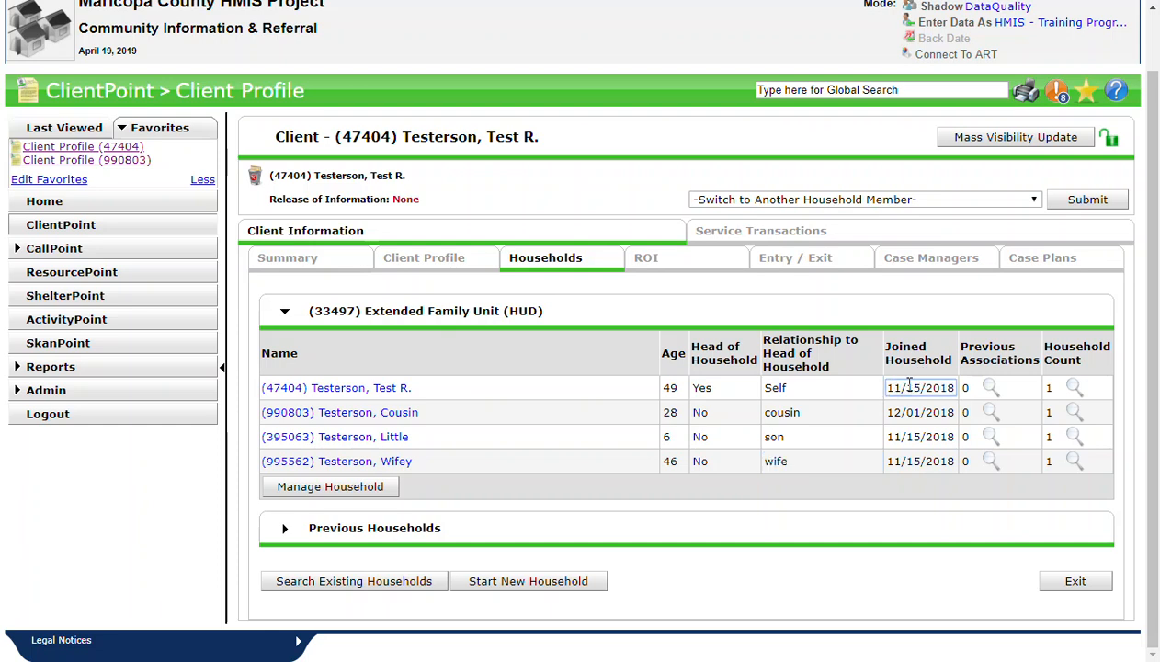
pyautogui.moveTo(890, 389); pyautogui.dragTo(951, 387)
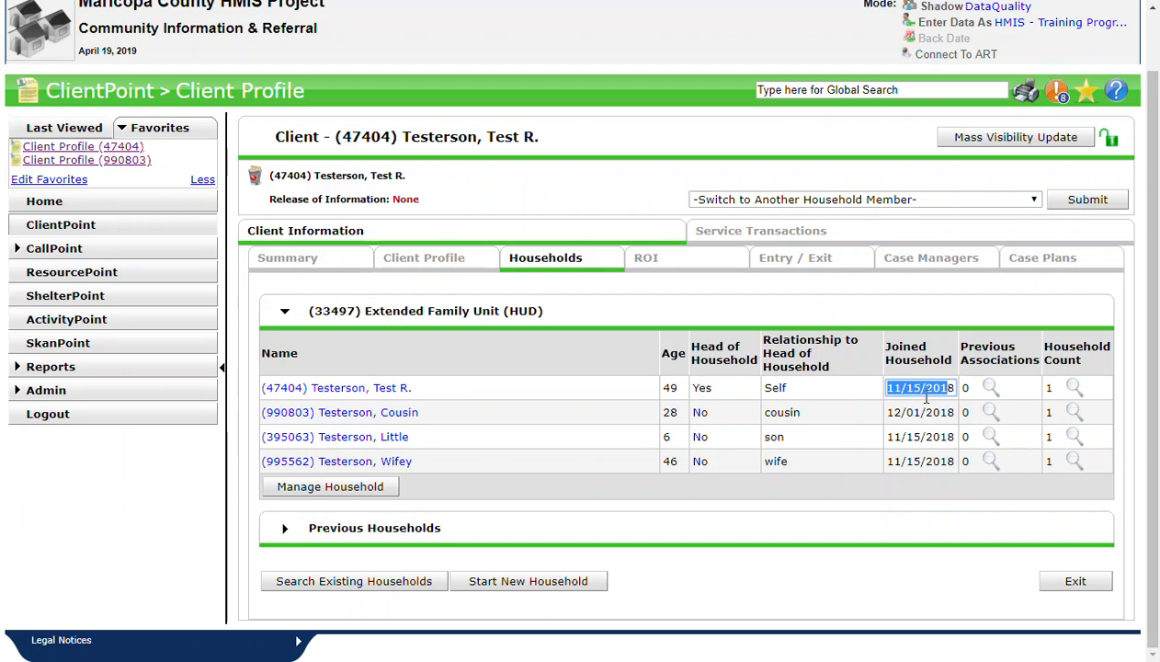
pyautogui.doubleClick(912, 437)
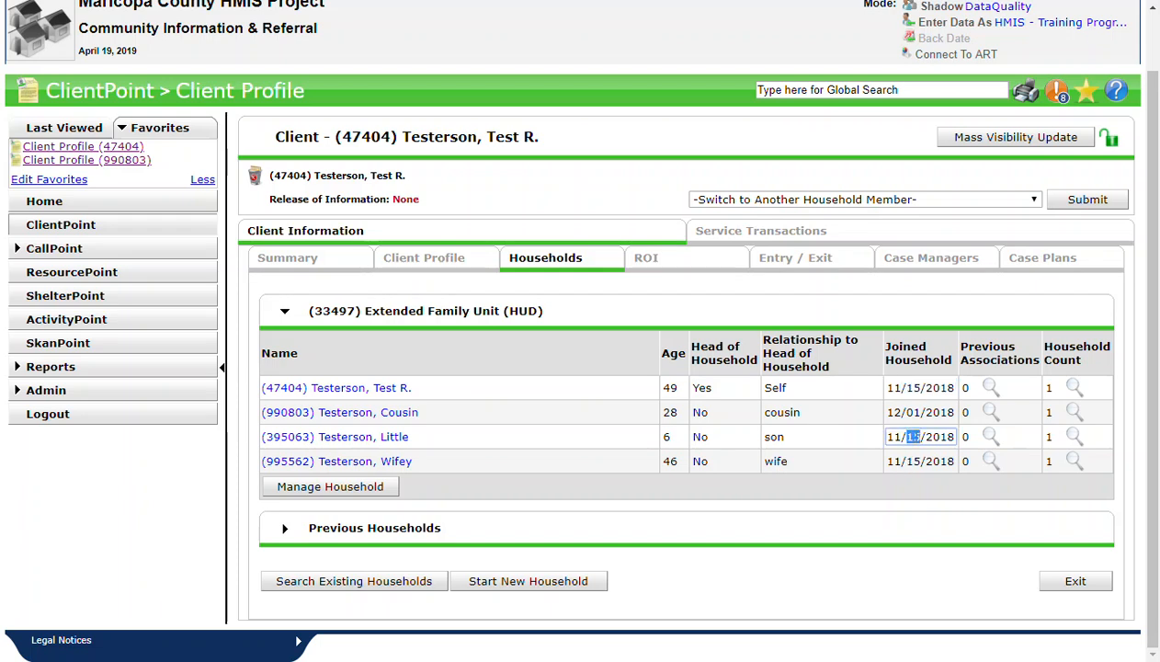
pyautogui.doubleClick(914, 461)
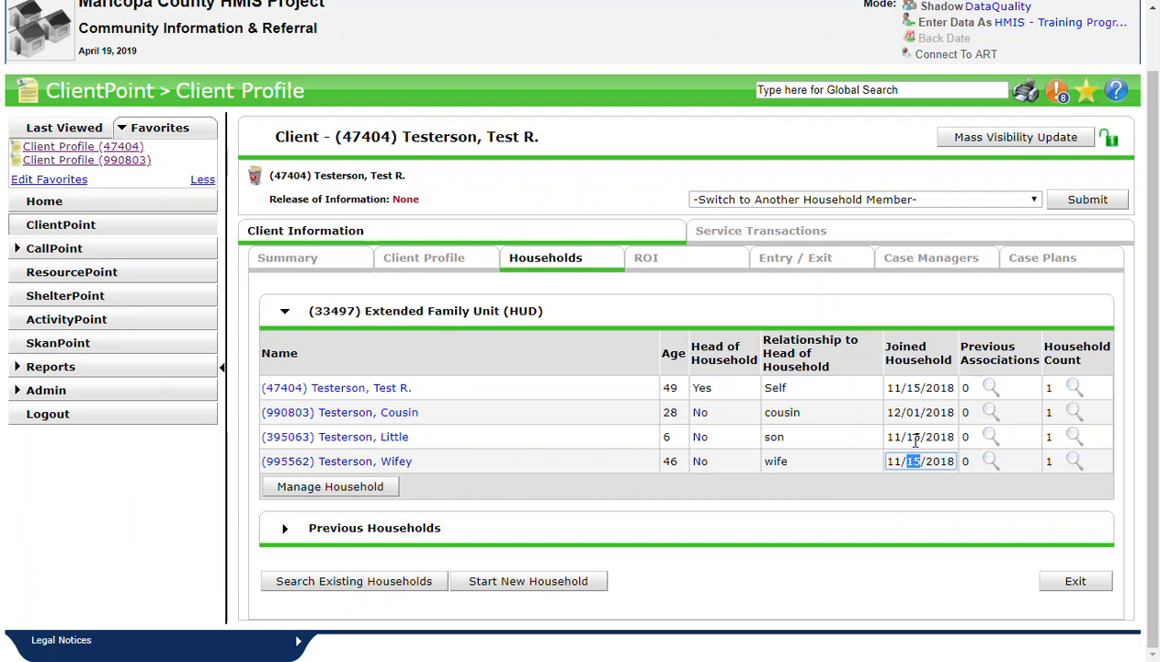
pyautogui.moveTo(439, 414); pyautogui.dragTo(293, 416)
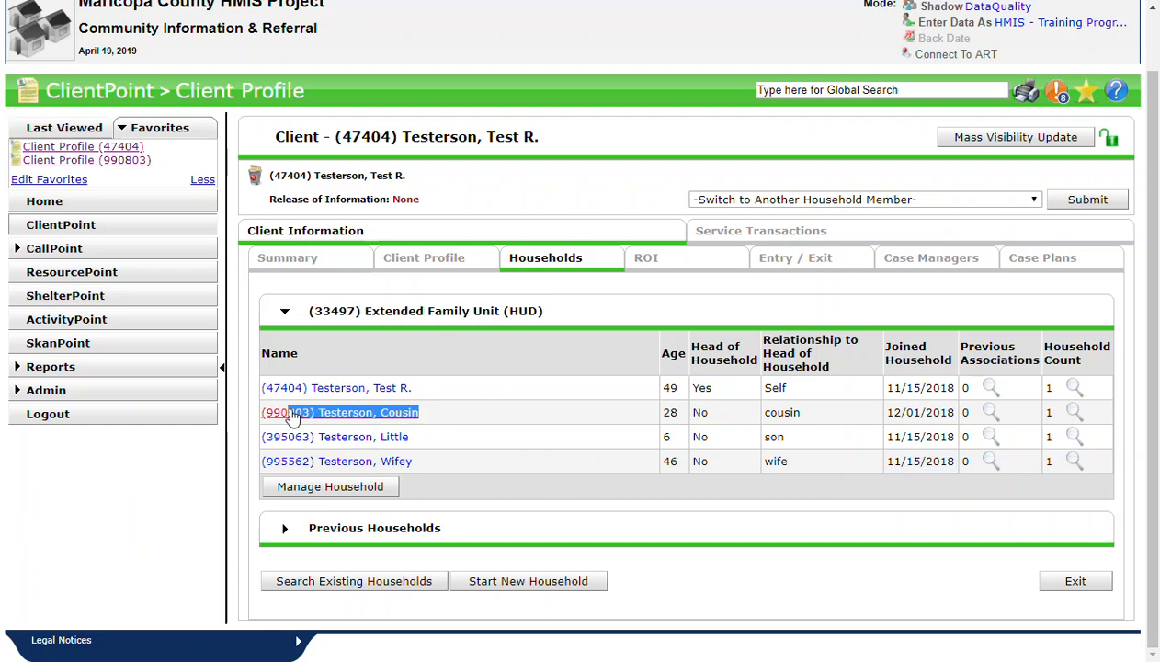
pyautogui.click(488, 415)
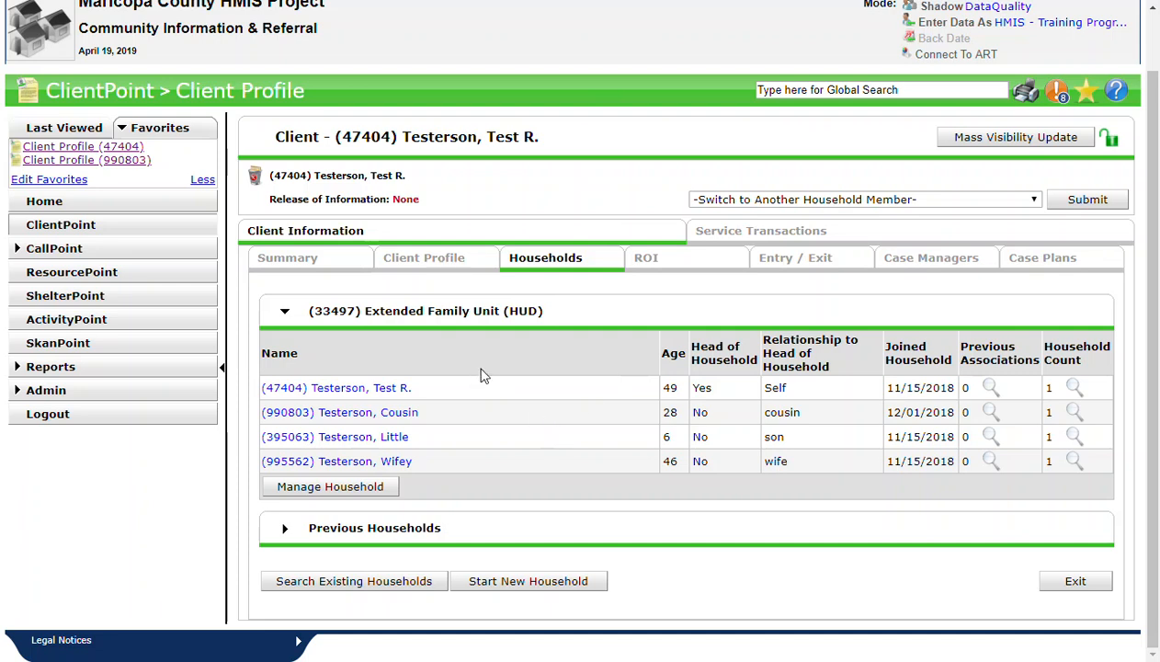
# - Open the Extended Family Unit for managing its members and expand the section for adding clients to the household
pyautogui.click(339, 487)
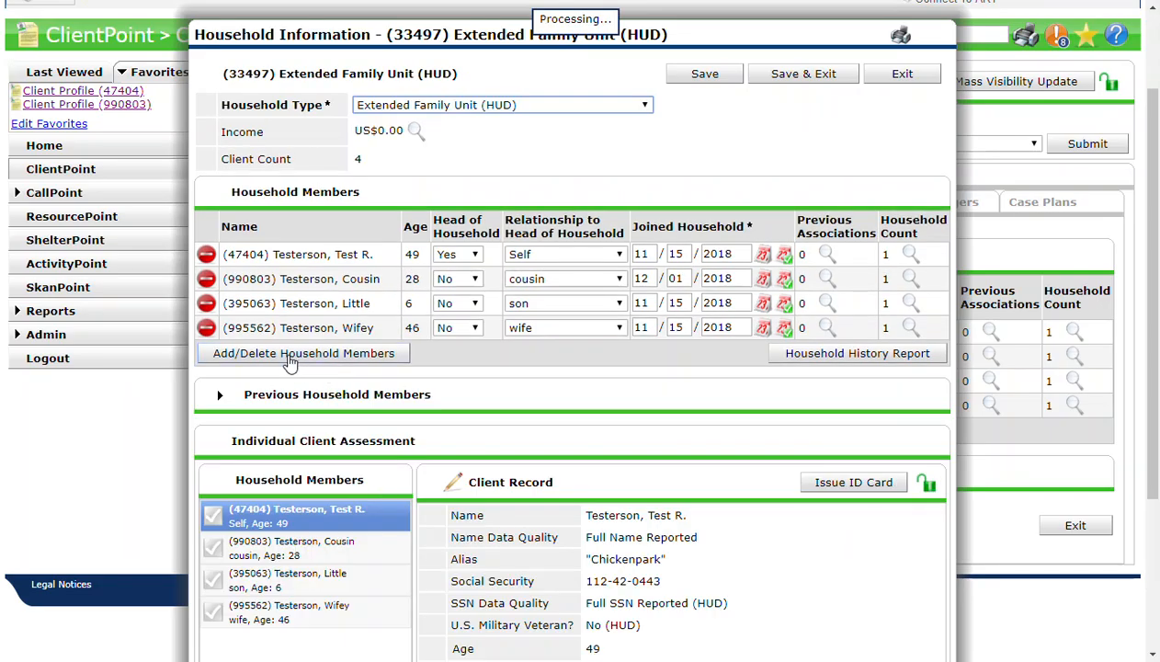
pyautogui.click(323, 358)
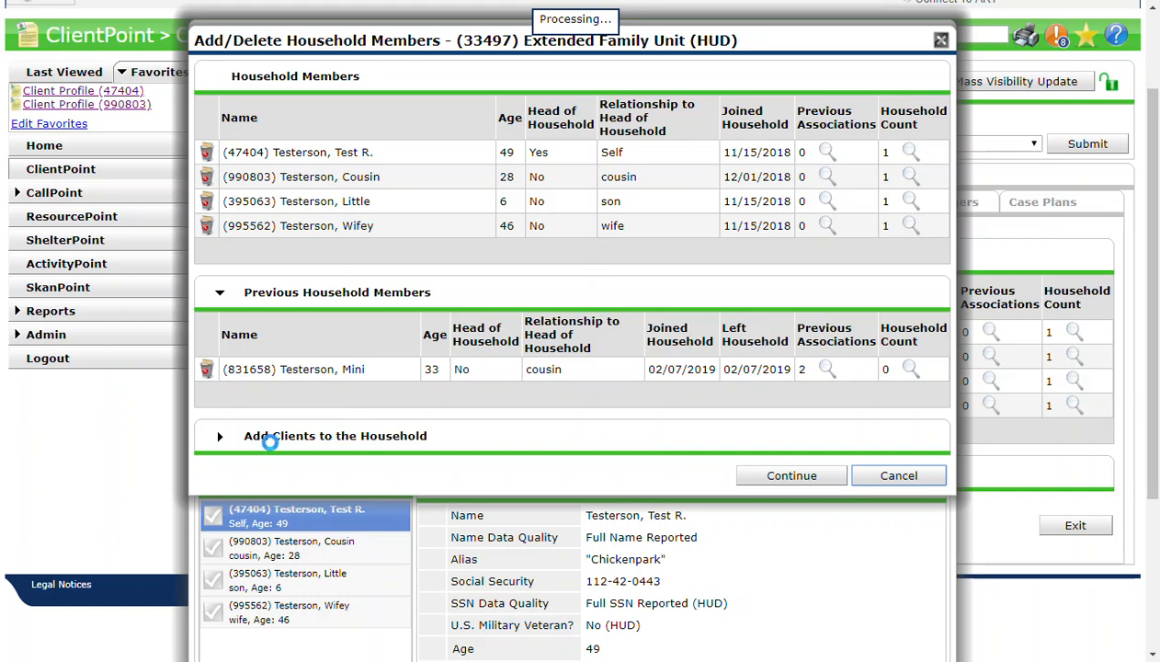
pyautogui.moveTo(258, 437); pyautogui.dragTo(407, 432)
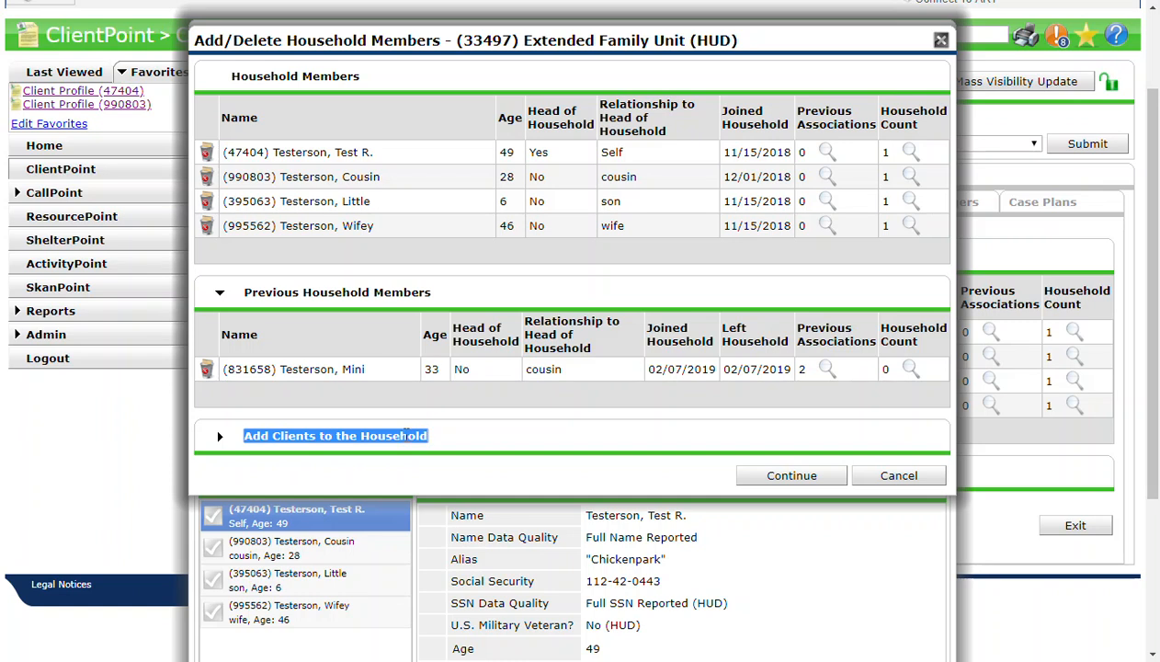
pyautogui.click(405, 435)
pyautogui.click(219, 440)
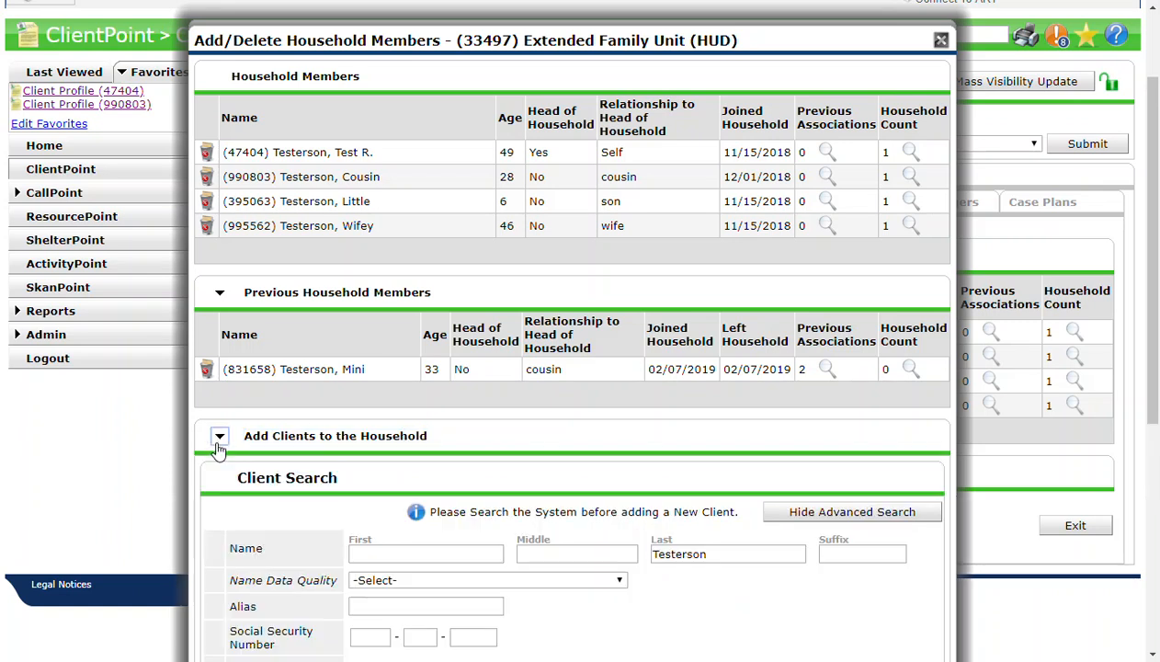
# - Examine the Client Search and Client Number options for adding a client to the household
pyautogui.scroll(-2, 304, 446)
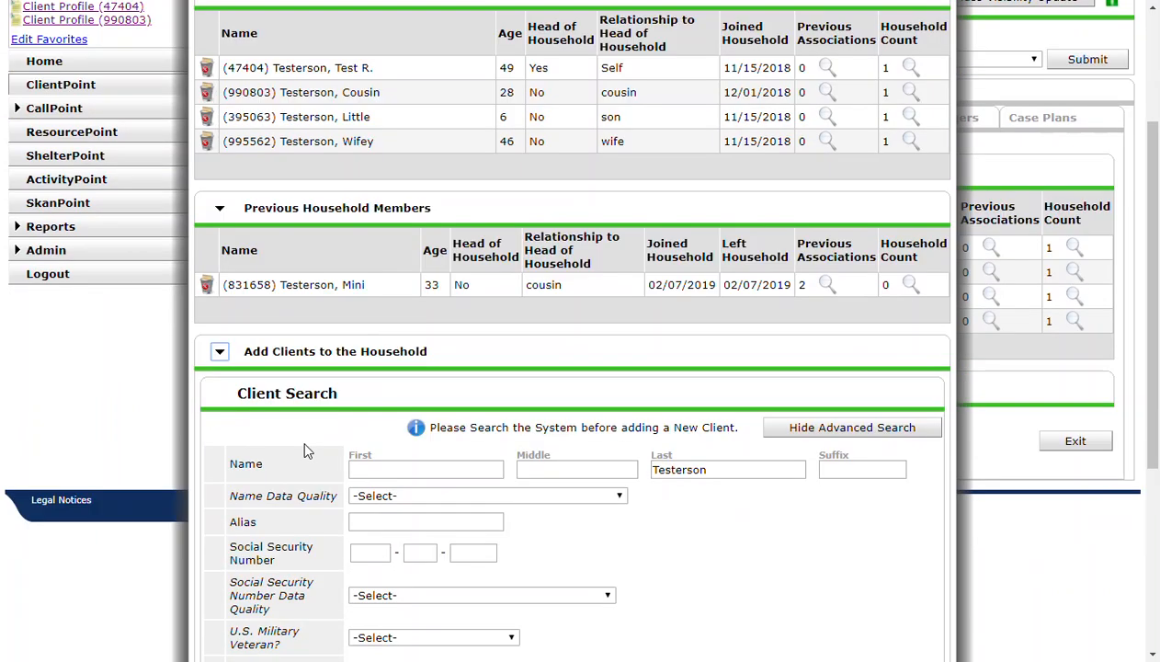
pyautogui.scroll(-4, 308, 450)
pyautogui.moveTo(238, 224); pyautogui.dragTo(348, 224)
pyautogui.click(298, 227)
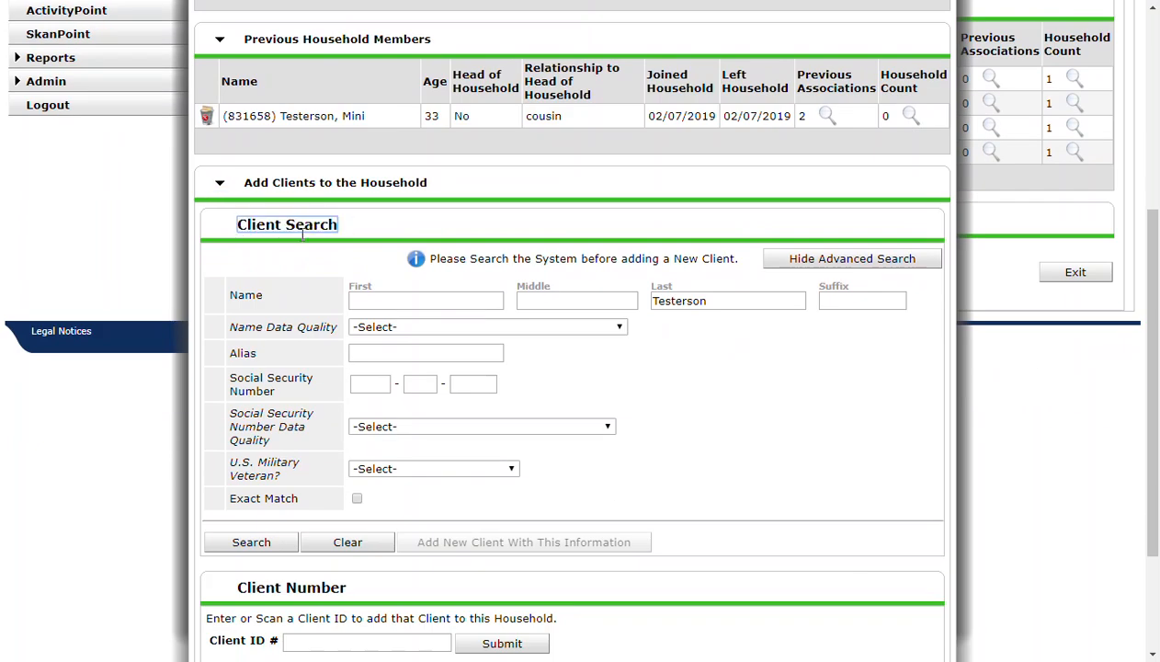
pyautogui.moveTo(237, 588); pyautogui.dragTo(348, 593)
pyautogui.click(348, 593)
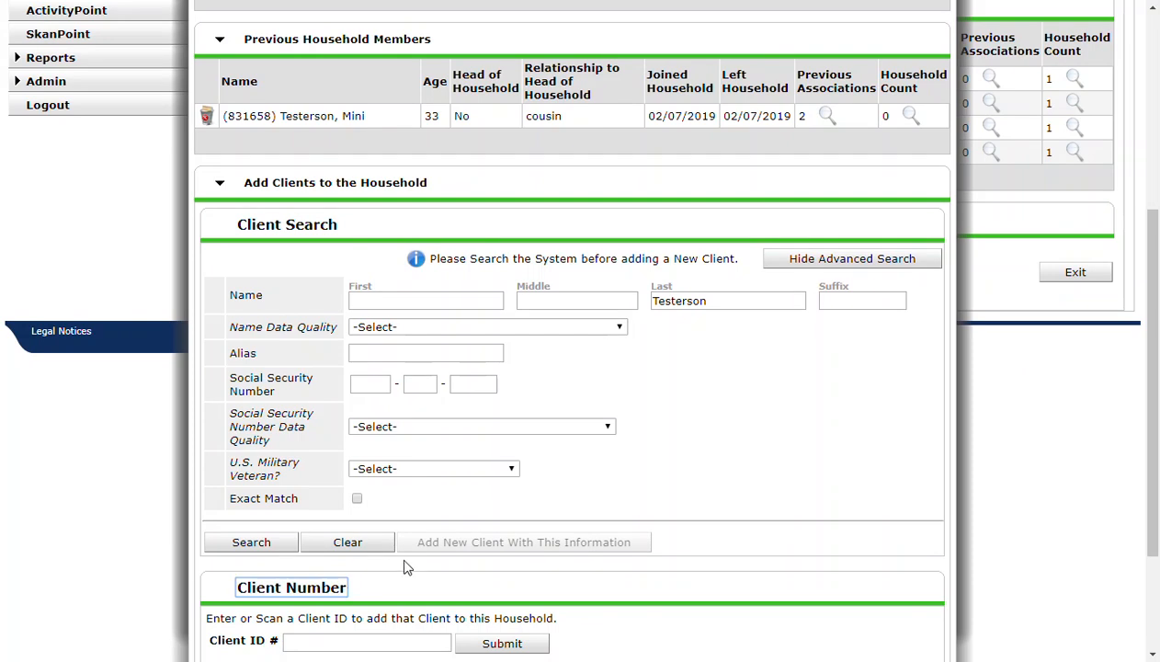
pyautogui.scroll(-1, 407, 563)
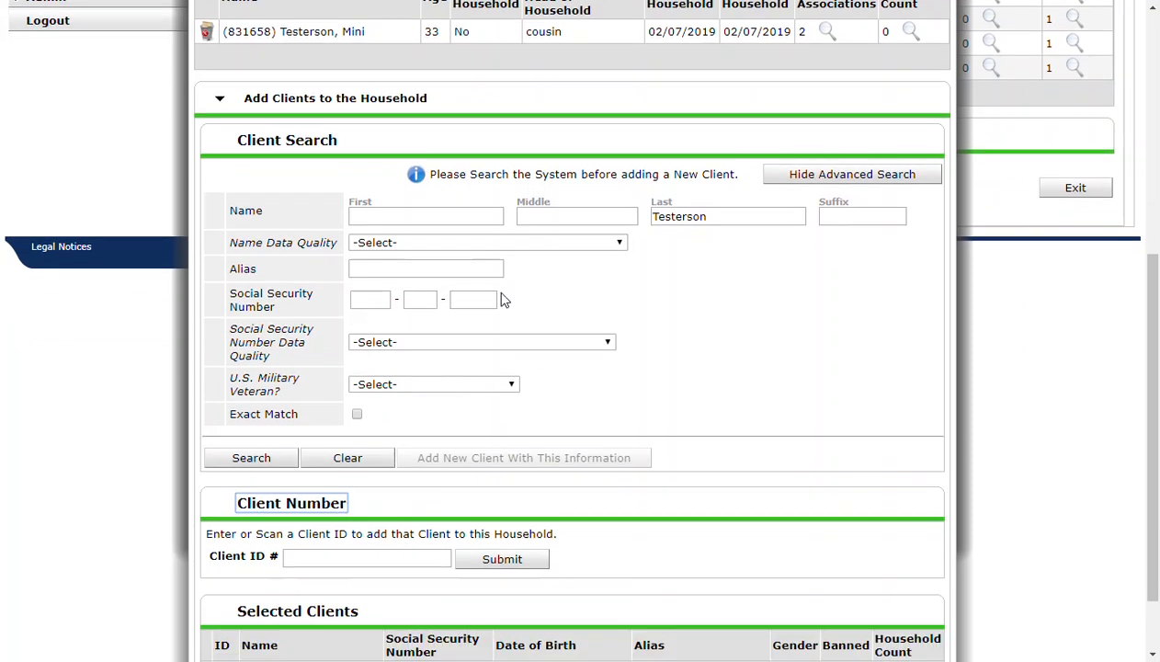
pyautogui.click(381, 218)
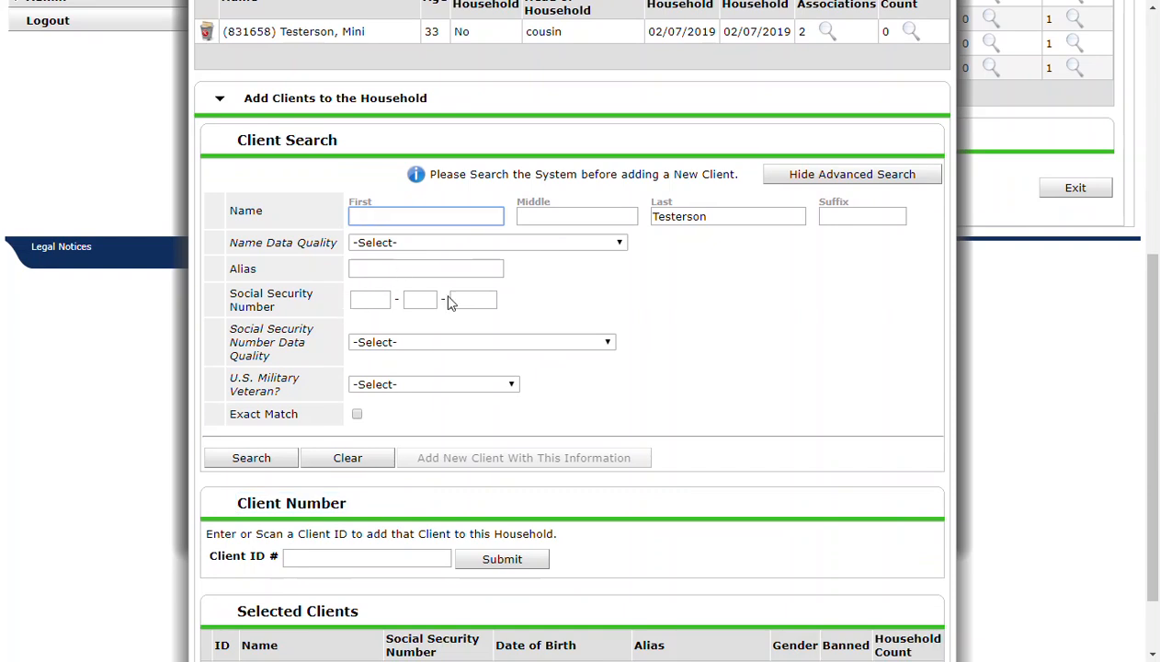
pyautogui.scroll(-2, 391, 326)
pyautogui.click(327, 475)
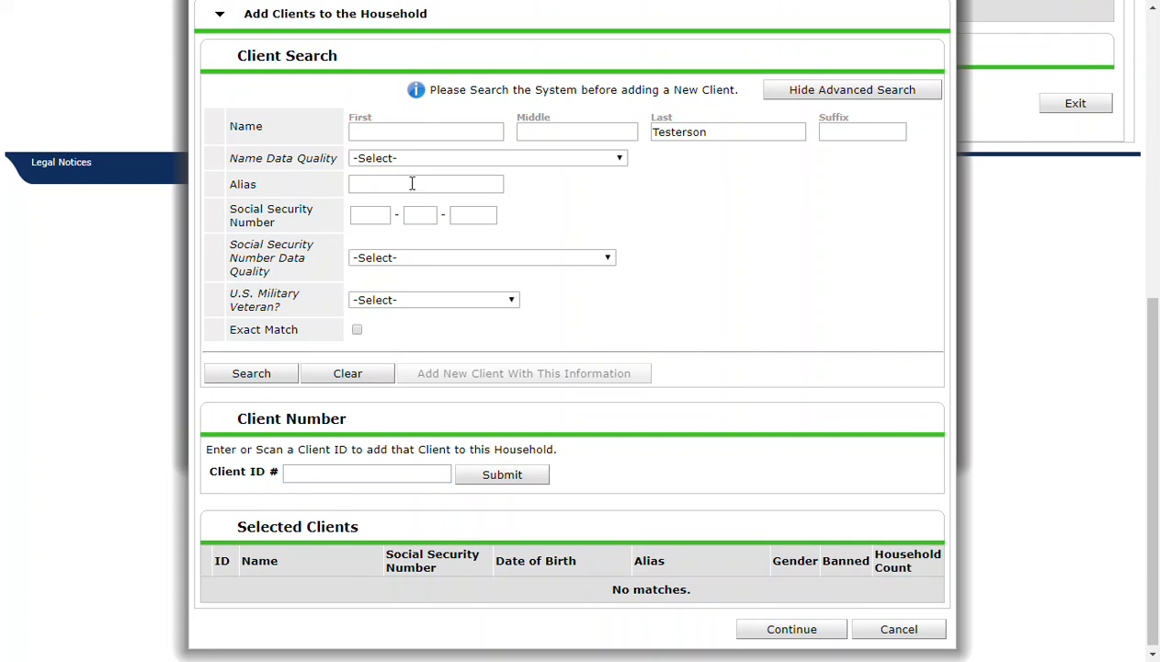
pyautogui.tripleClick(367, 419)
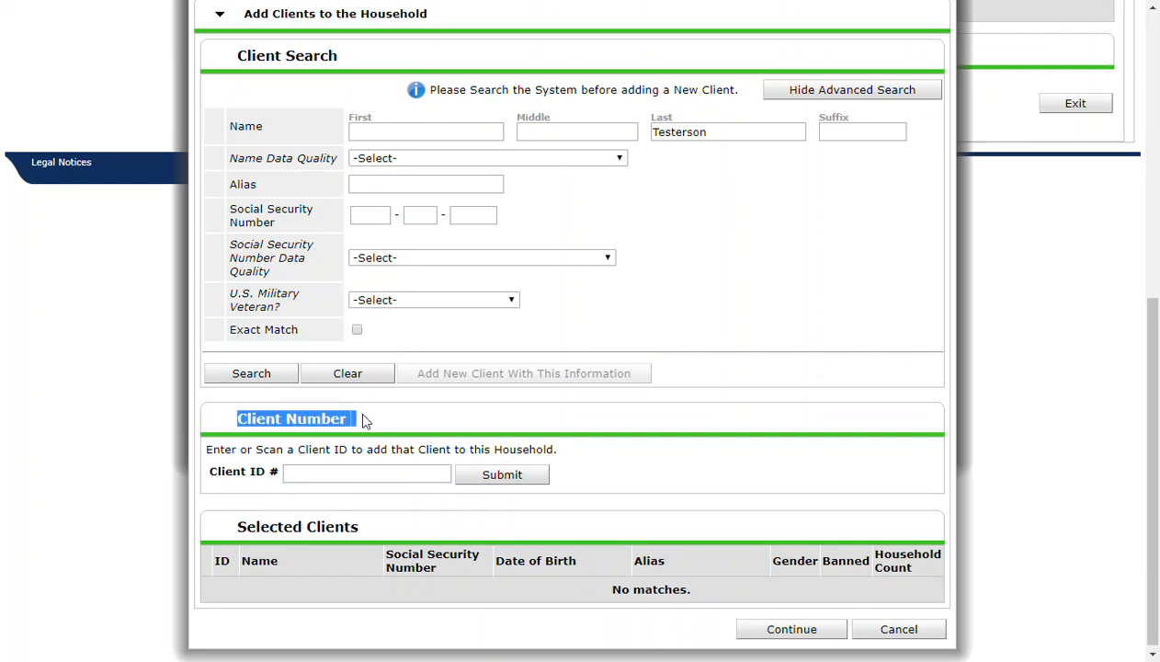
pyautogui.click(363, 420)
# - Enter the new household member's first name in the client search and check it together with the last name
pyautogui.click(423, 133)
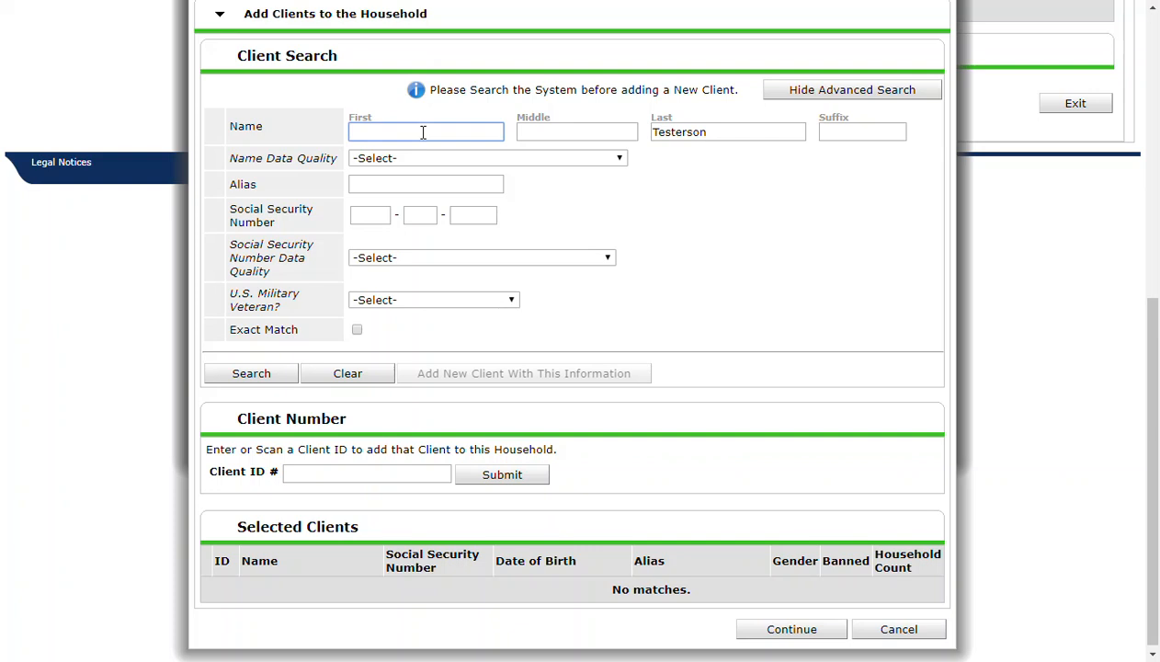
pyautogui.write('Newb')
pyautogui.click(708, 208)
pyautogui.doubleClick(445, 128)
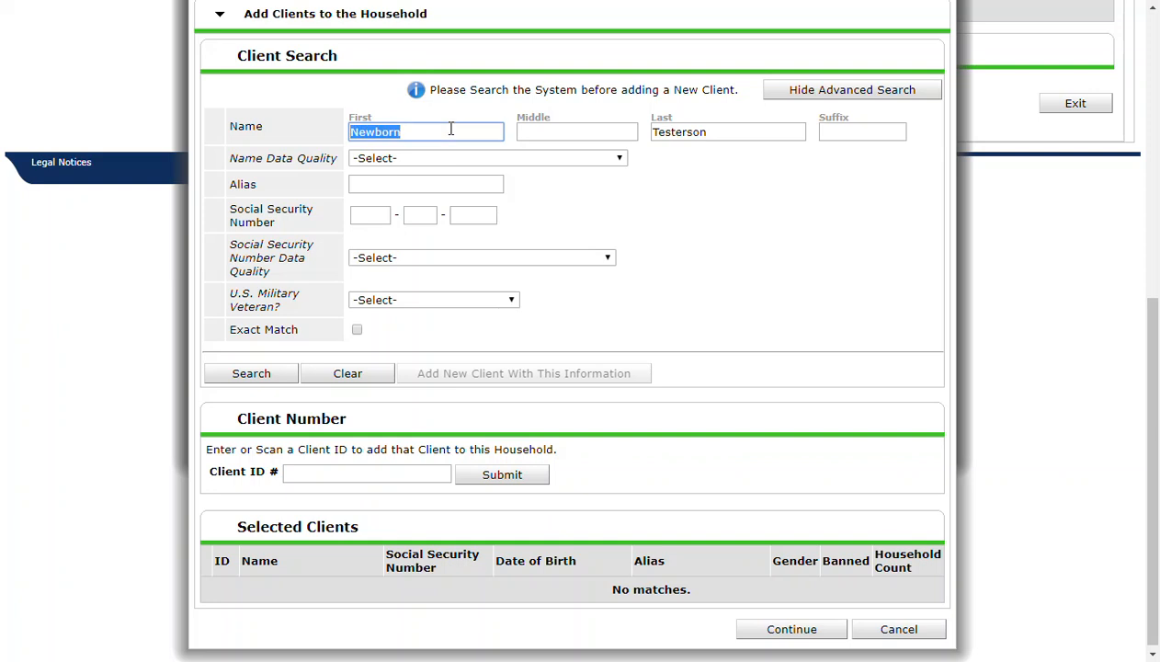
pyautogui.doubleClick(670, 134)
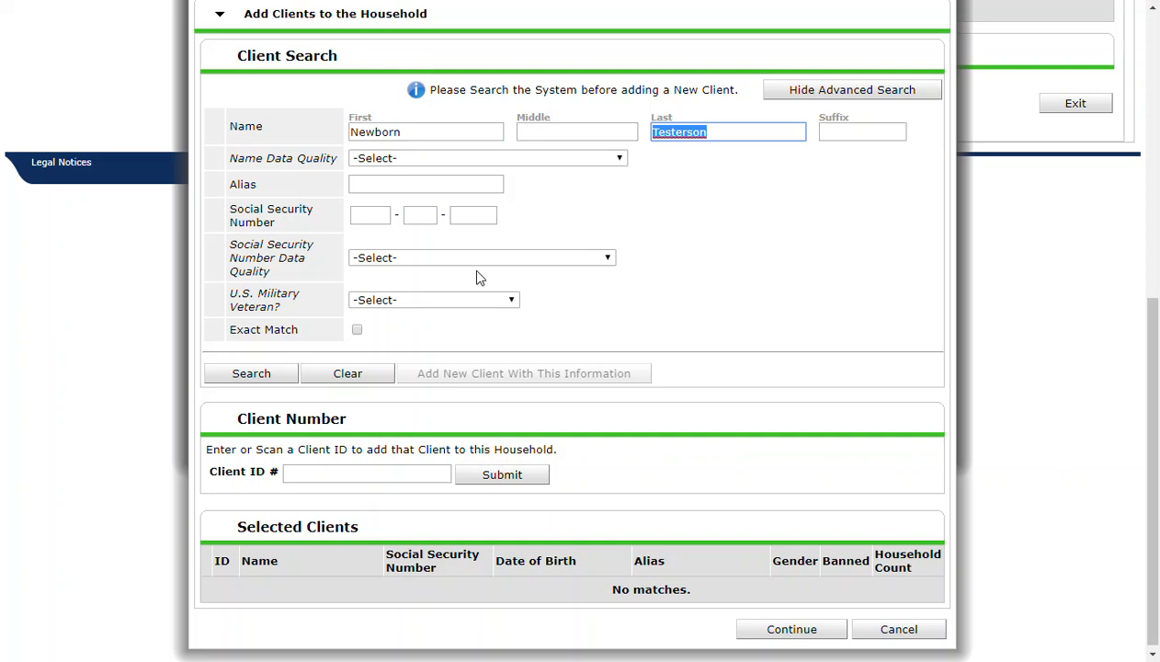
# - Set Name Data Quality to Full Name Reported and Social Security Number Data Quality to Client doesn't know (HUD)
pyautogui.click(413, 159)
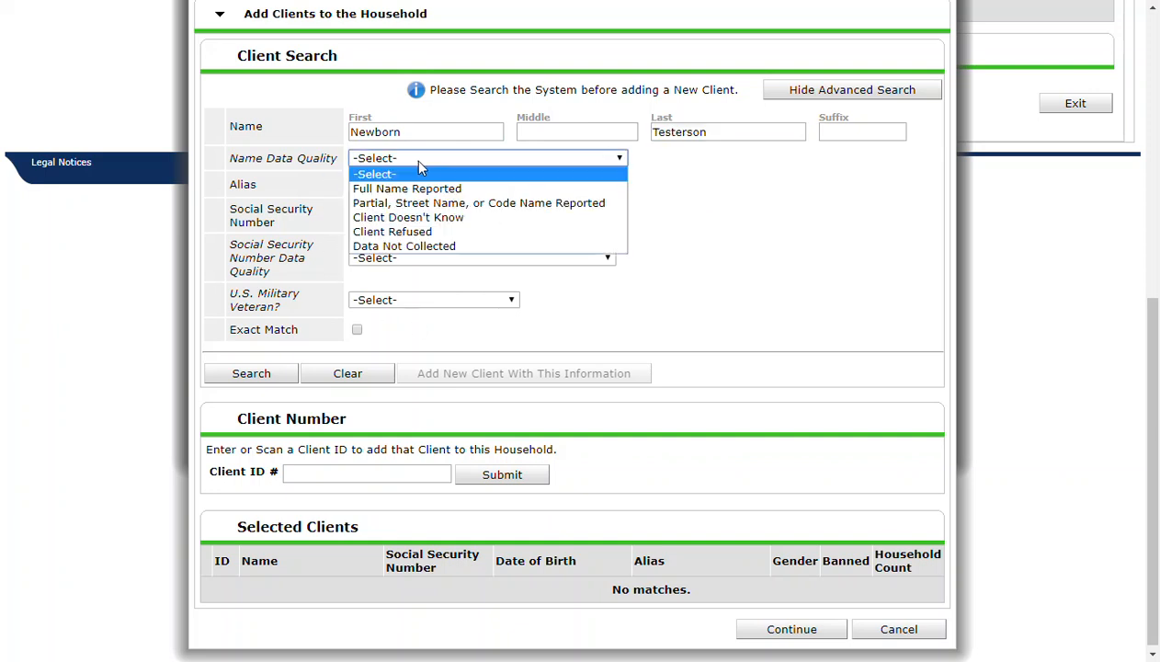
pyautogui.click(409, 188)
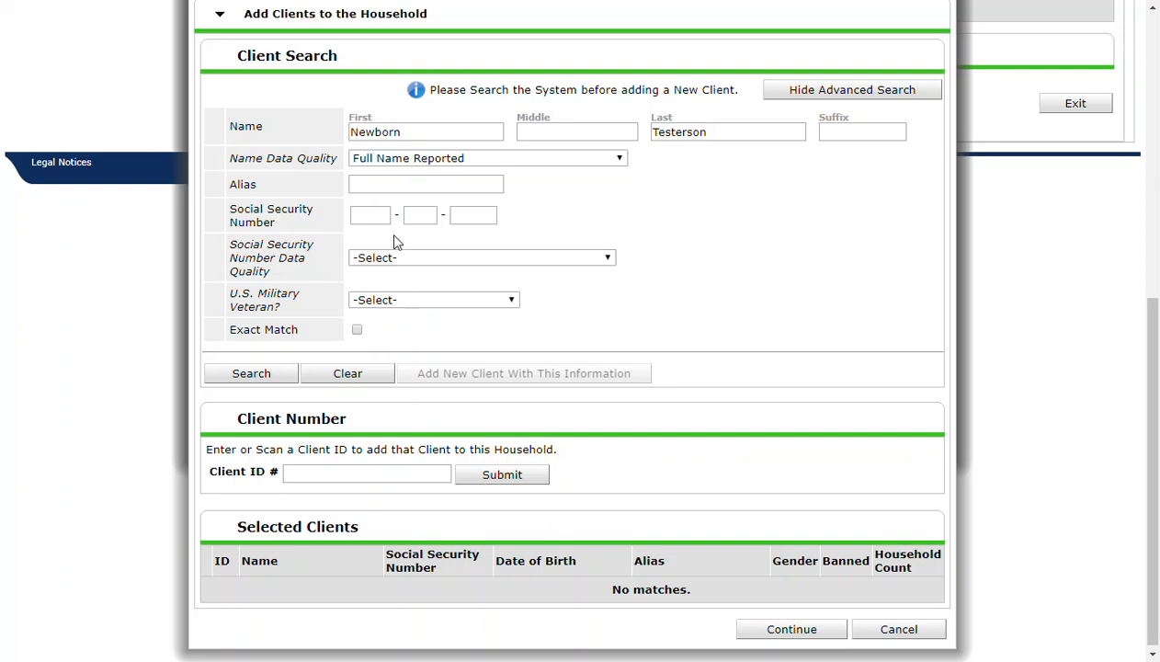
pyautogui.click(409, 259)
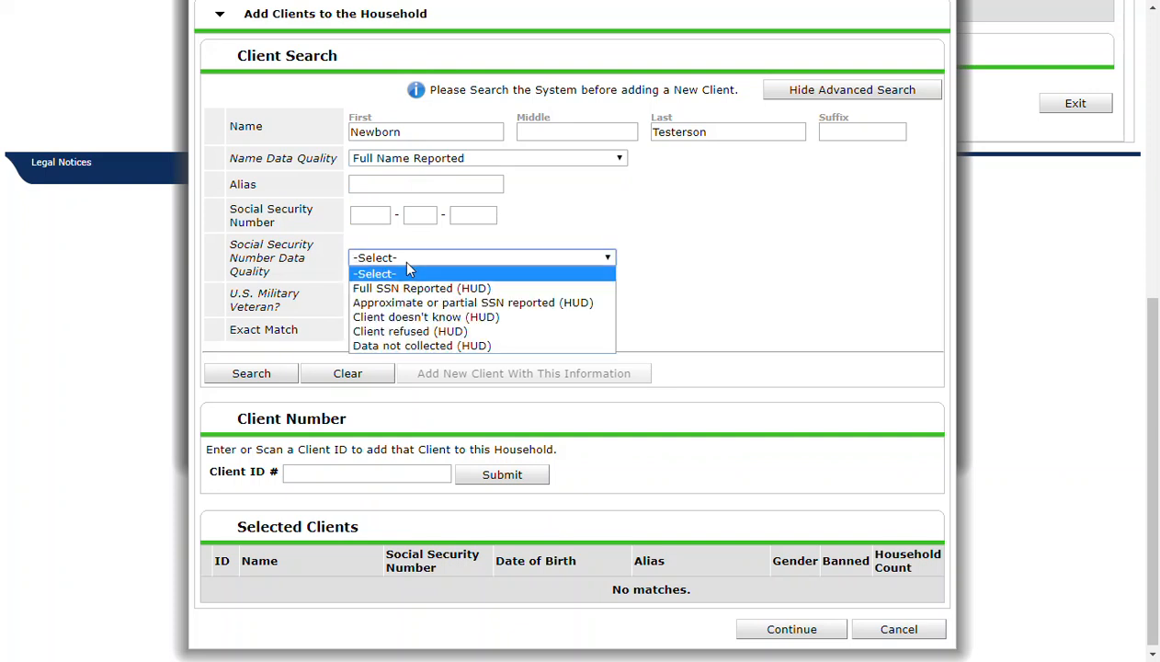
pyautogui.click(435, 317)
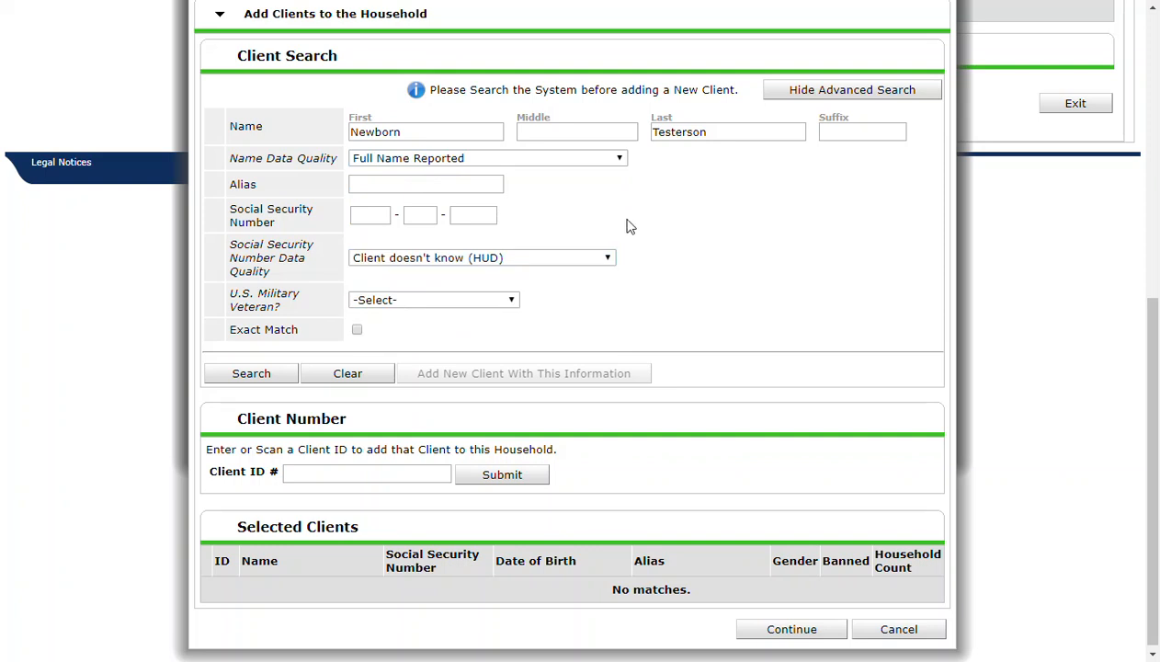
pyautogui.click(380, 214)
pyautogui.click(423, 214)
pyautogui.click(474, 214)
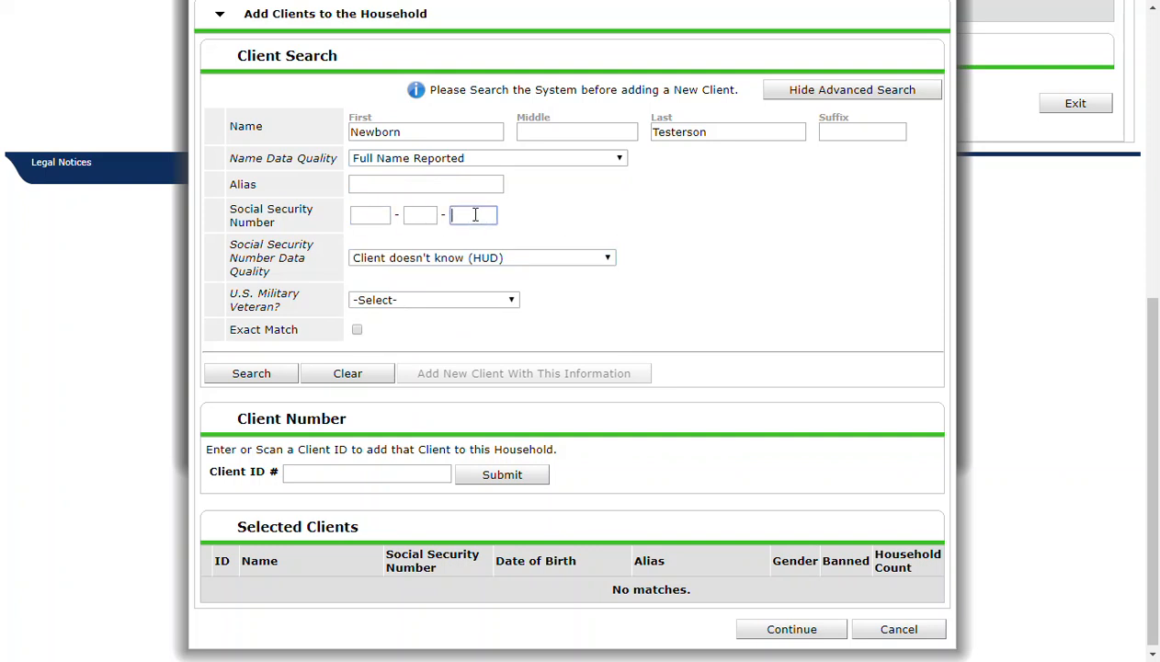
pyautogui.click(381, 220)
pyautogui.click(426, 212)
pyautogui.click(478, 215)
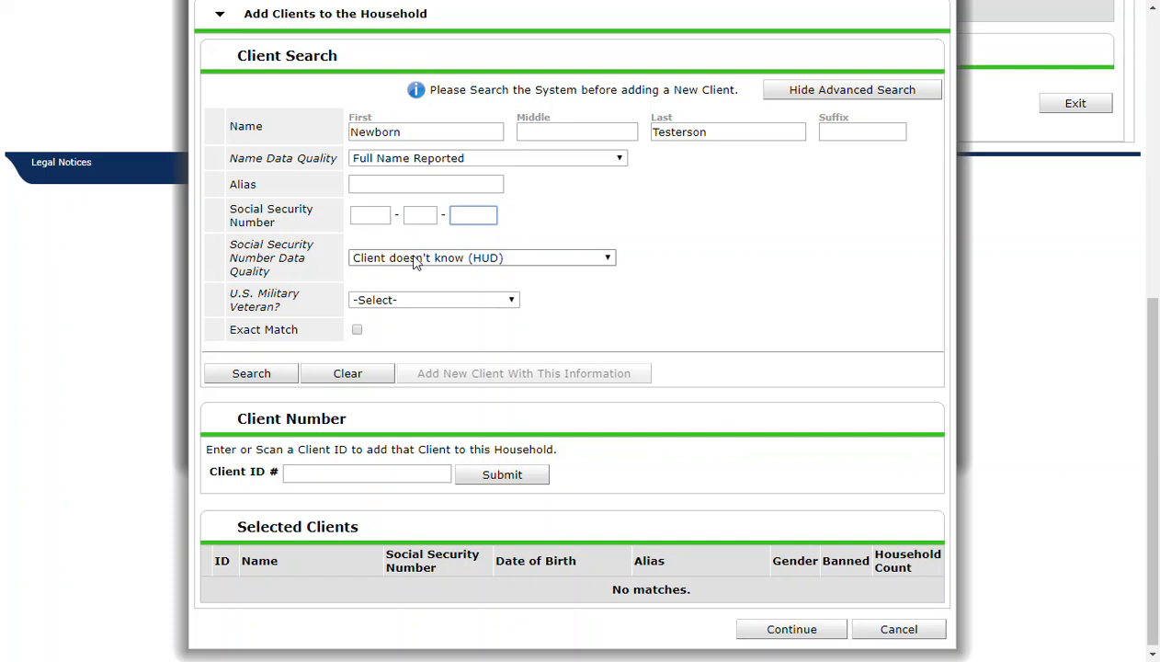
pyautogui.click(583, 223)
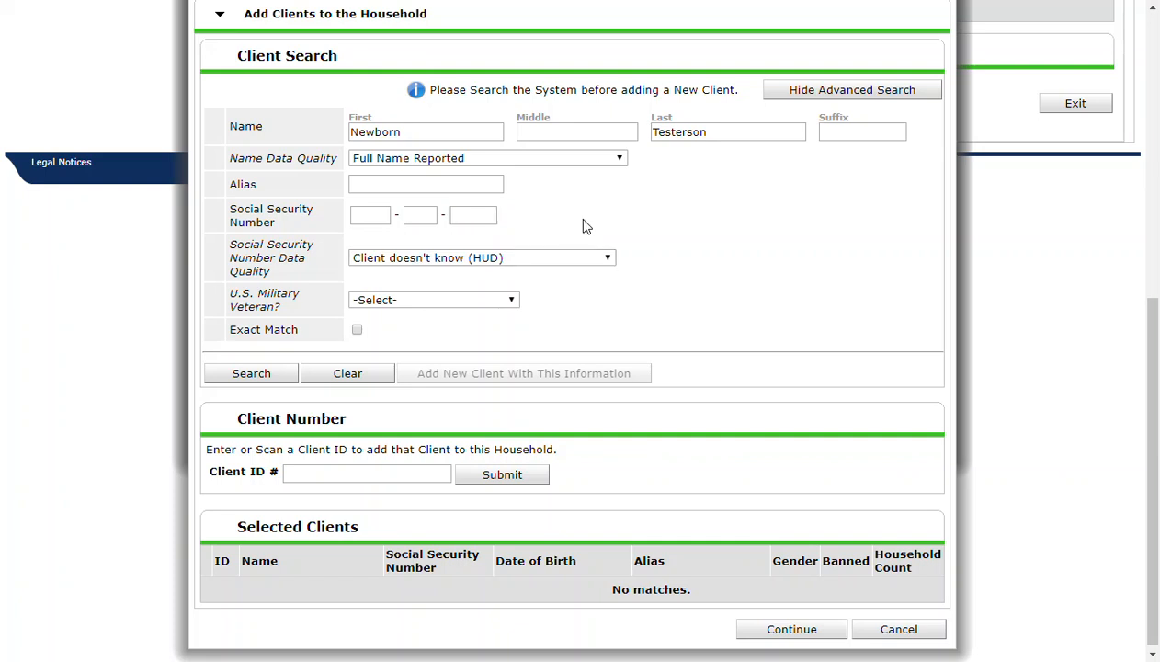
# - Set U.S. Military Veteran to No (HUD) and search the system for existing clients matching the newborn's details
pyautogui.scroll(-1, 583, 224)
pyautogui.click(405, 300)
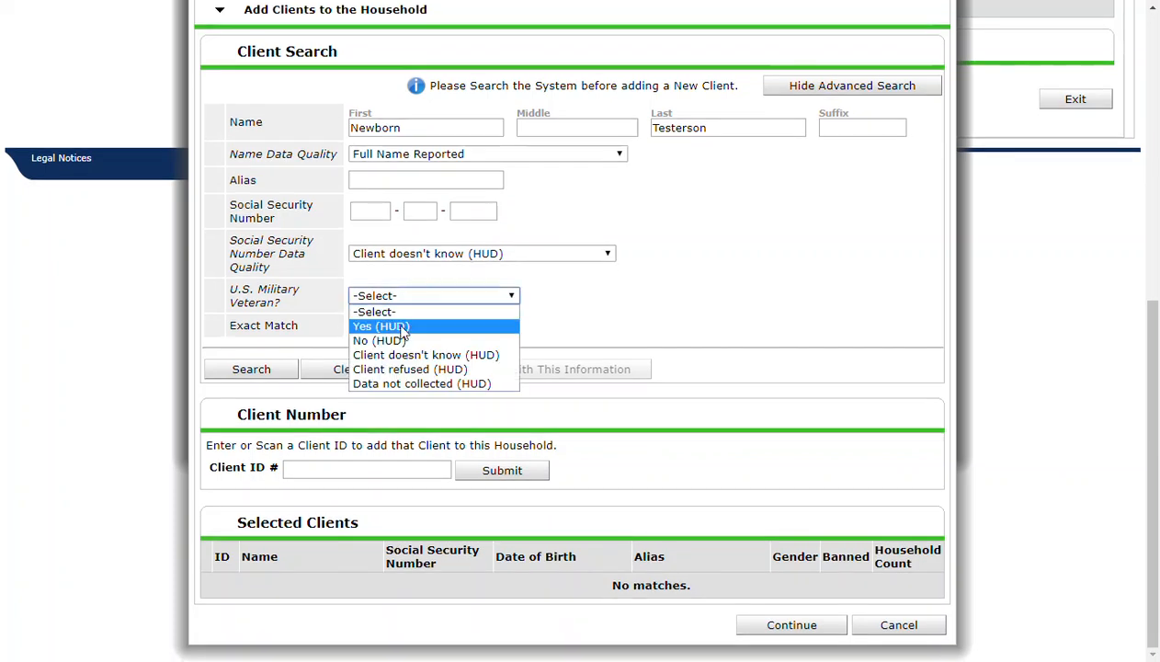
pyautogui.click(394, 340)
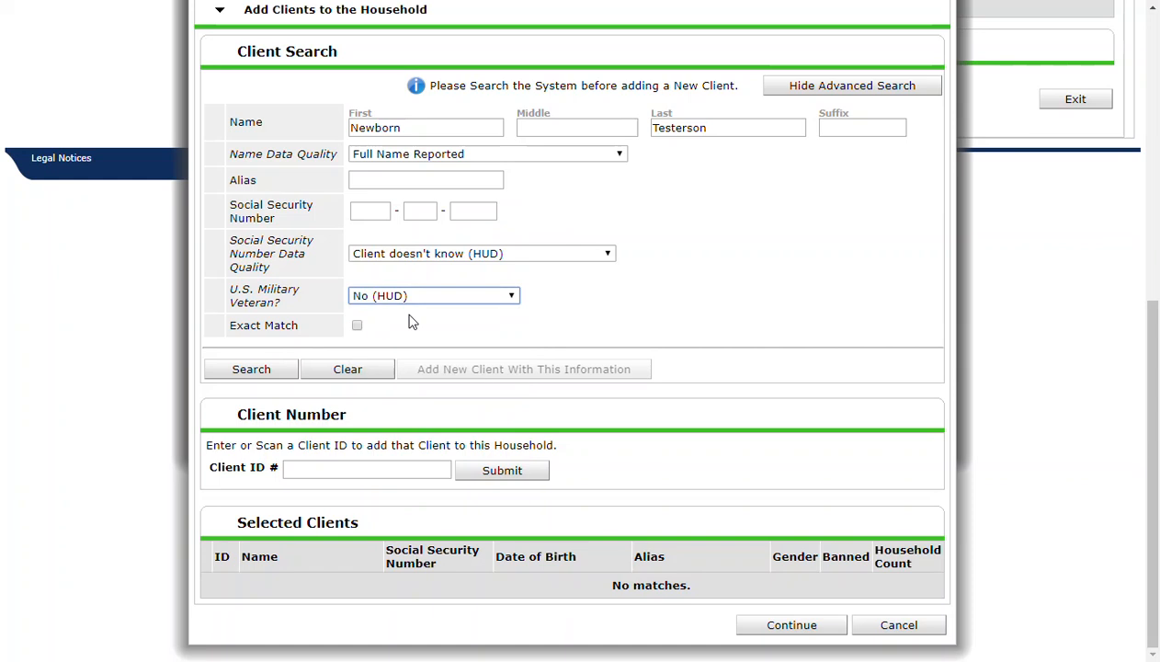
pyautogui.click(252, 370)
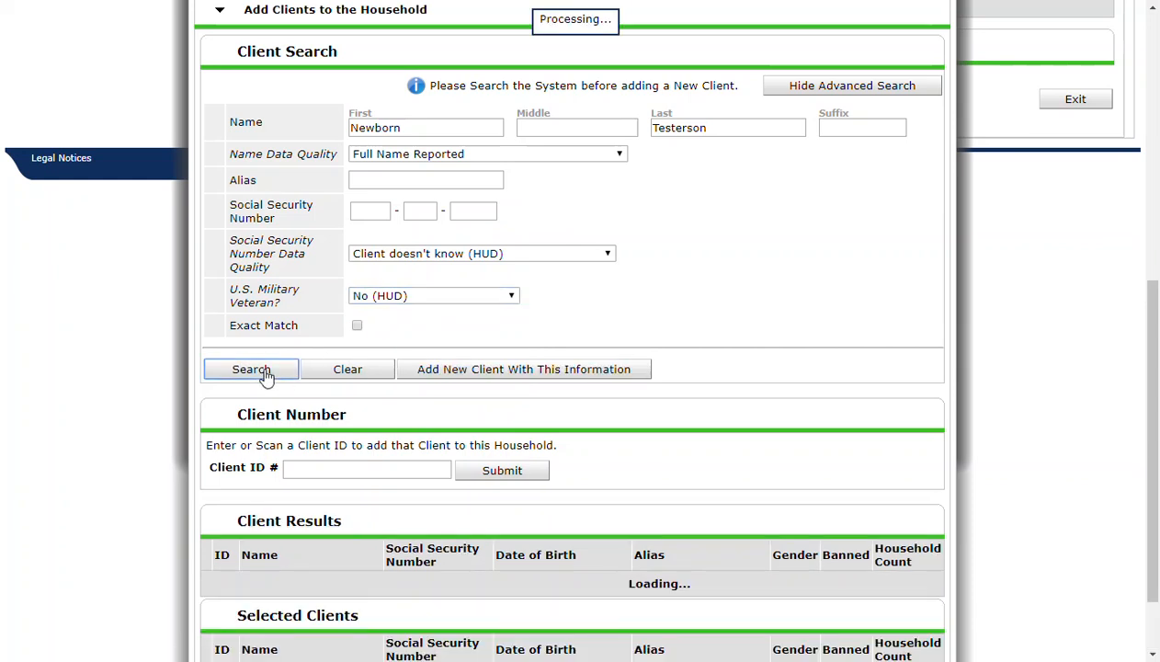
pyautogui.scroll(-2, 266, 377)
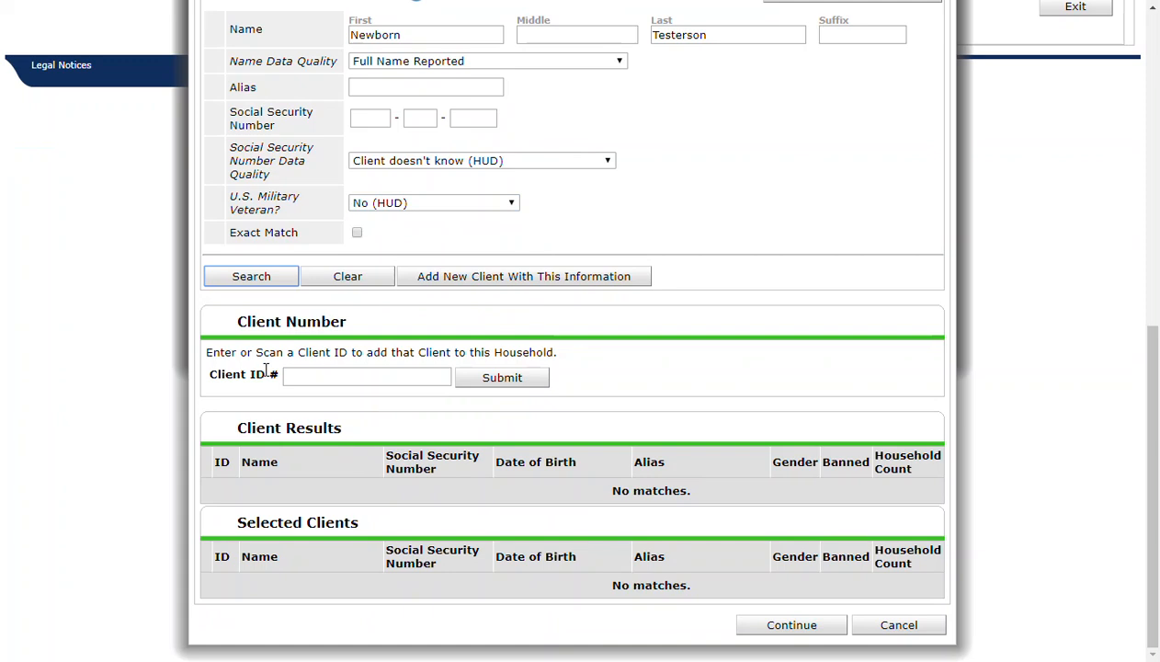
# - Add the newborn as a new client with the entered information, check the selected clients and continue to the household information
pyautogui.click(494, 279)
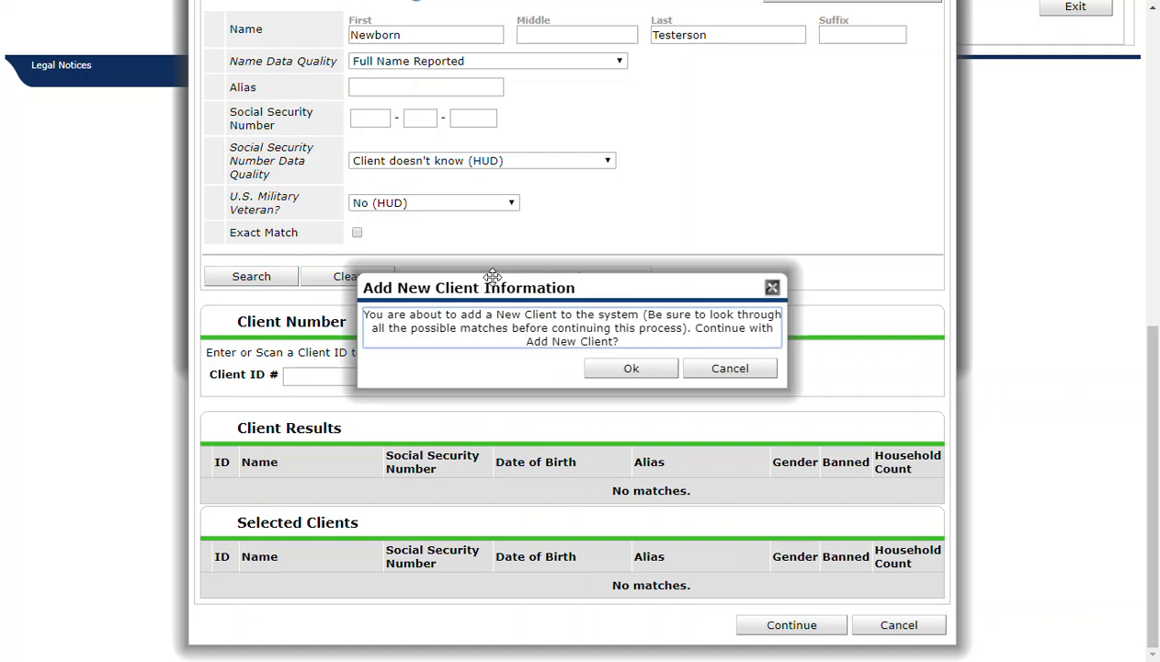
pyautogui.click(616, 369)
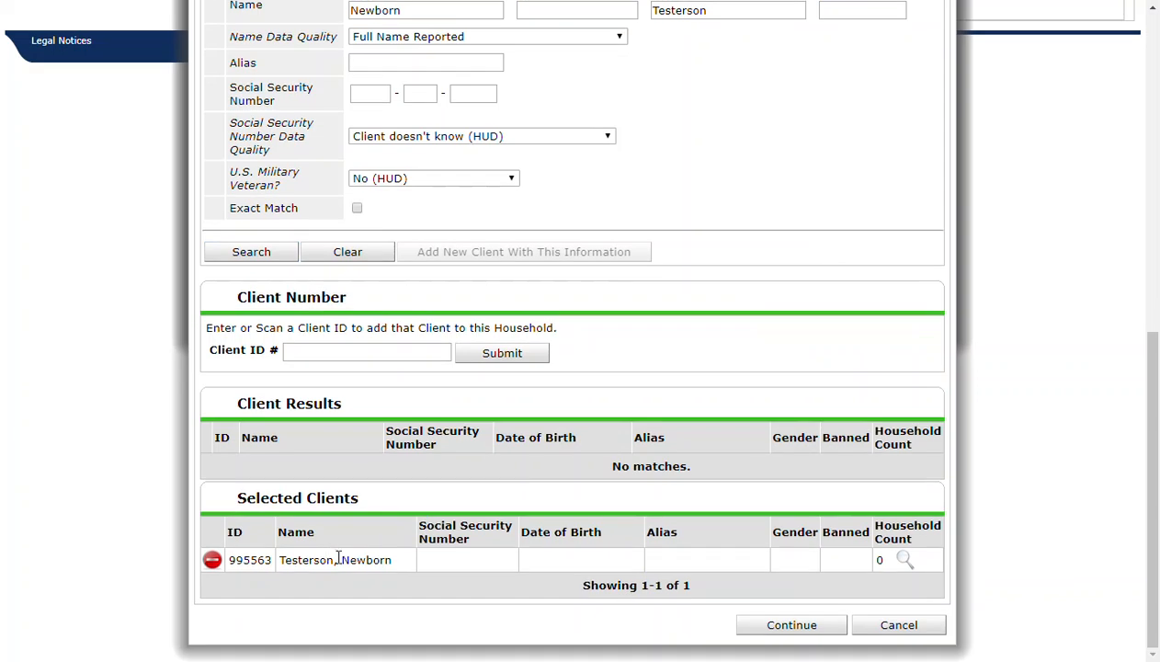
pyautogui.moveTo(342, 560); pyautogui.dragTo(367, 559)
pyautogui.doubleClick(367, 559)
pyautogui.tripleClick(321, 556)
pyautogui.moveTo(236, 501); pyautogui.dragTo(364, 507)
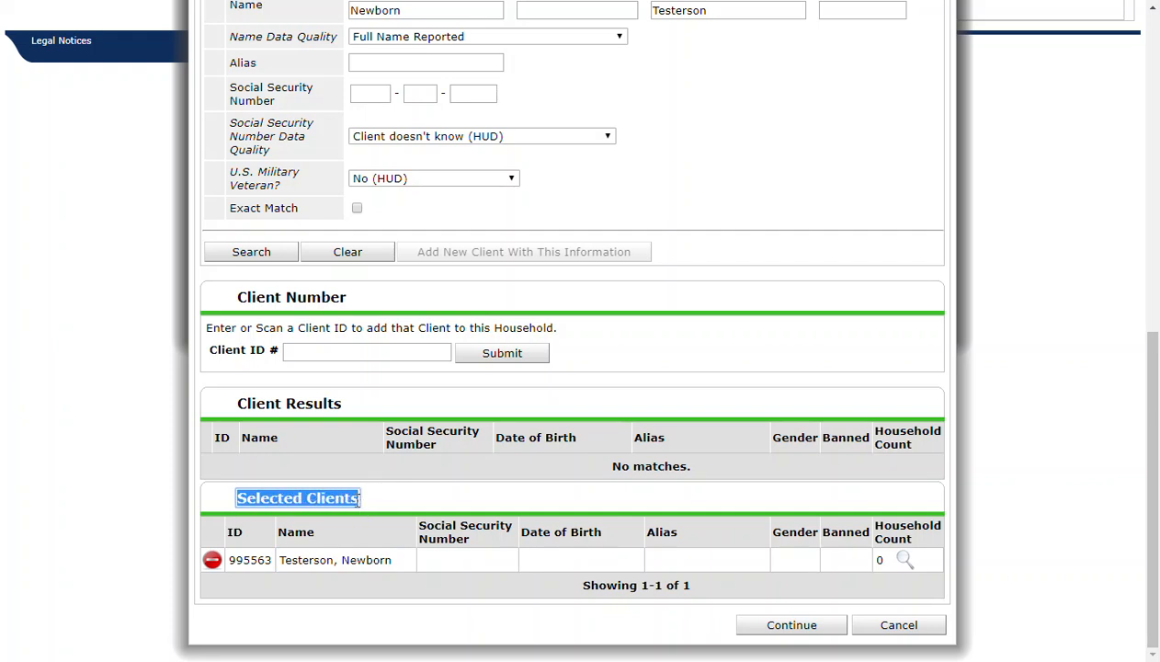
pyautogui.click(783, 627)
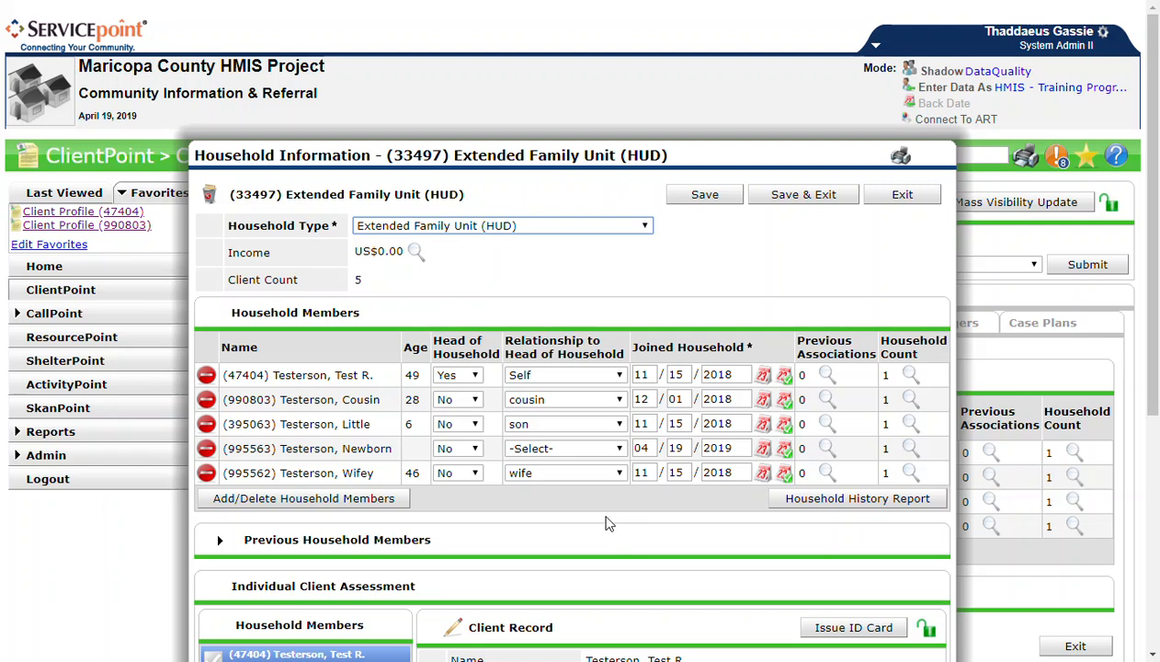
# - Keep the newborn's Head of Household as No and set the relationship to head of household to daughter
pyautogui.moveTo(392, 448); pyautogui.dragTo(281, 449)
pyautogui.click(332, 448)
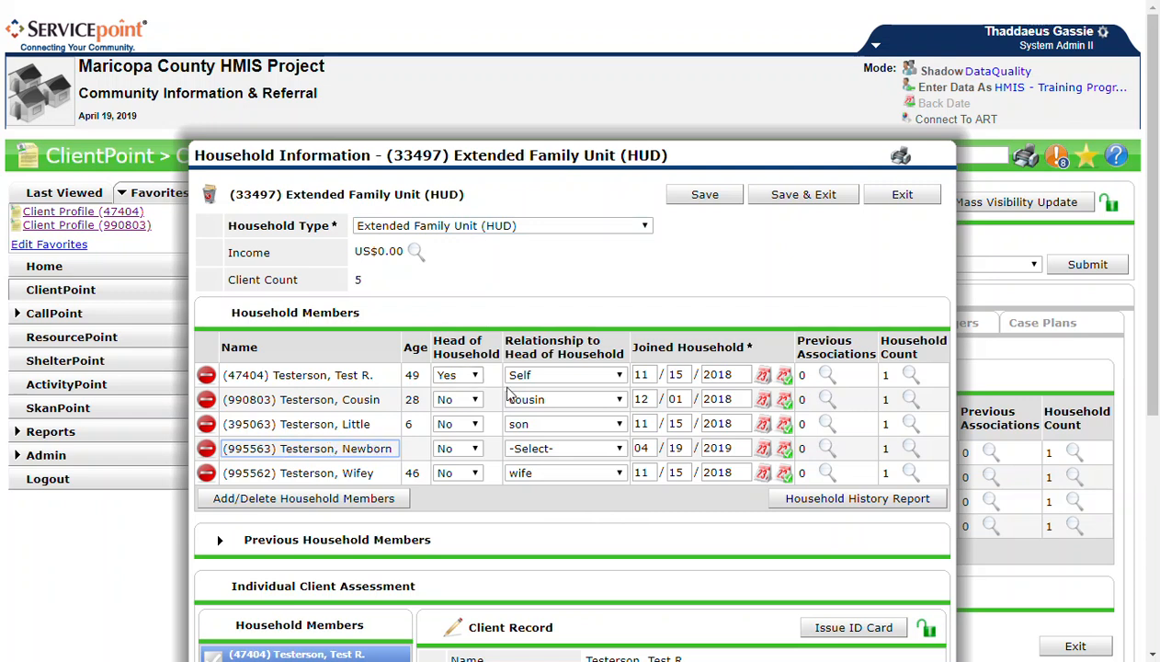
pyautogui.click(475, 451)
pyautogui.click(464, 460)
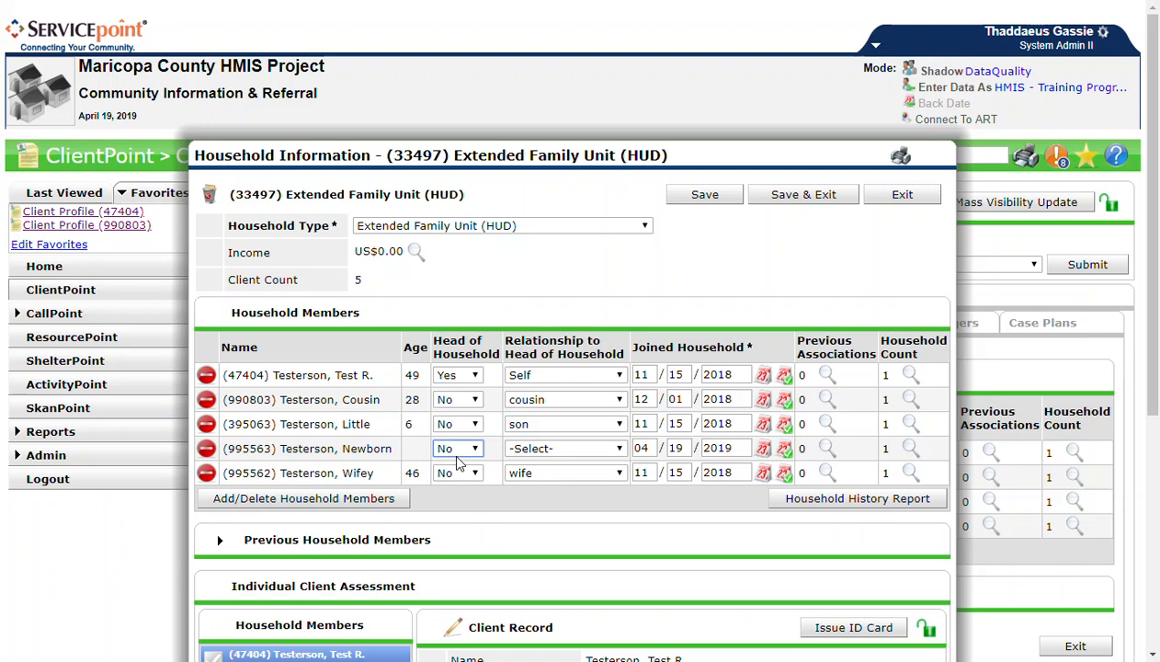
pyautogui.click(540, 451)
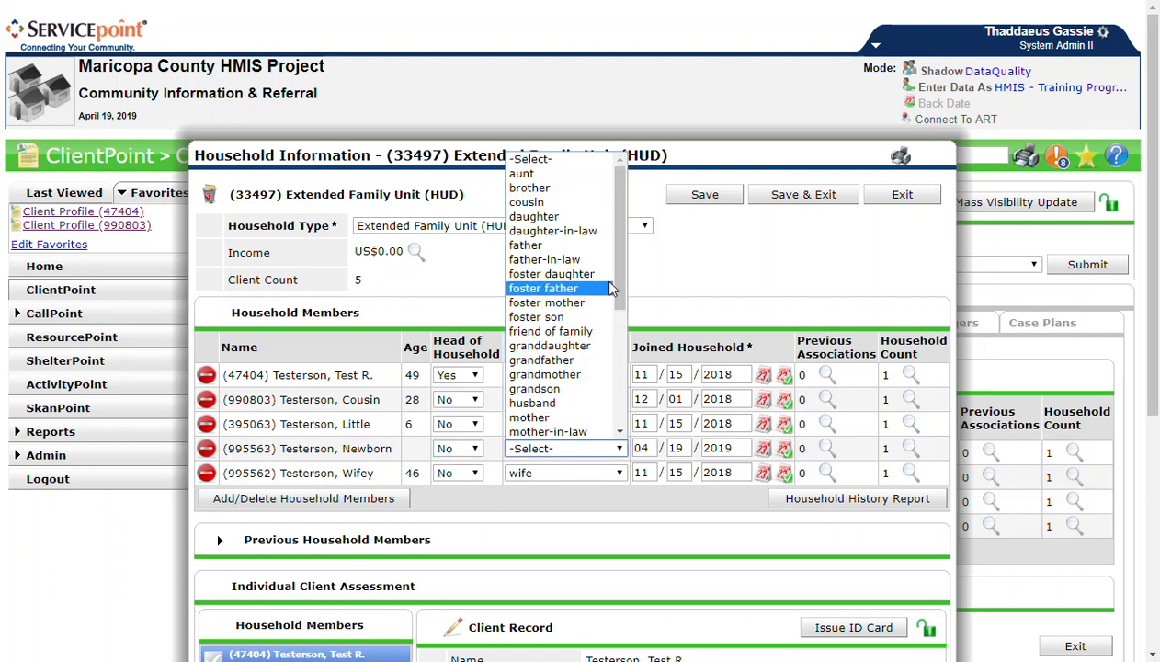
pyautogui.click(570, 217)
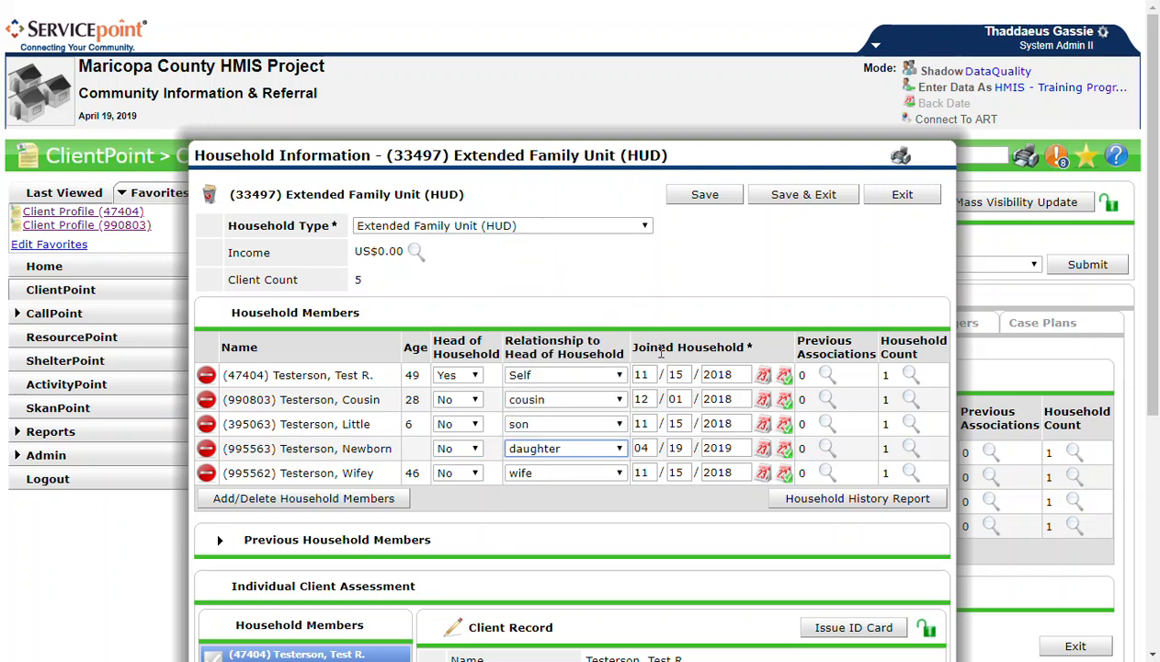
pyautogui.click(644, 450)
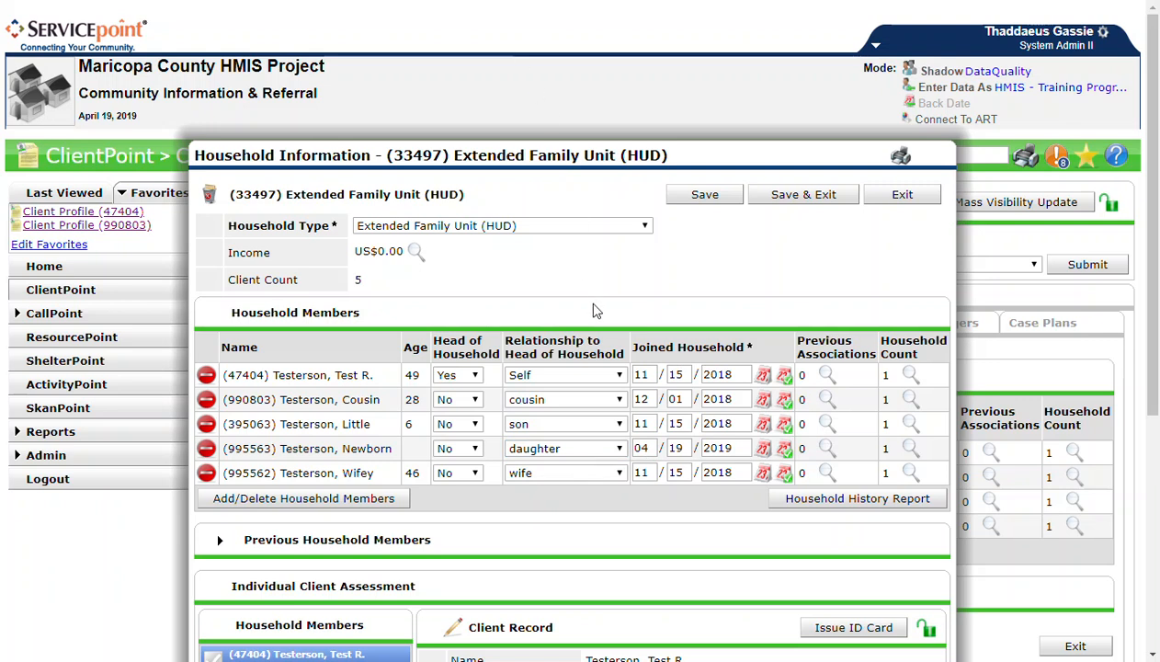
# - Check the newborn's row among the household members, save the household and exit it
pyautogui.click(365, 448)
pyautogui.doubleClick(365, 448)
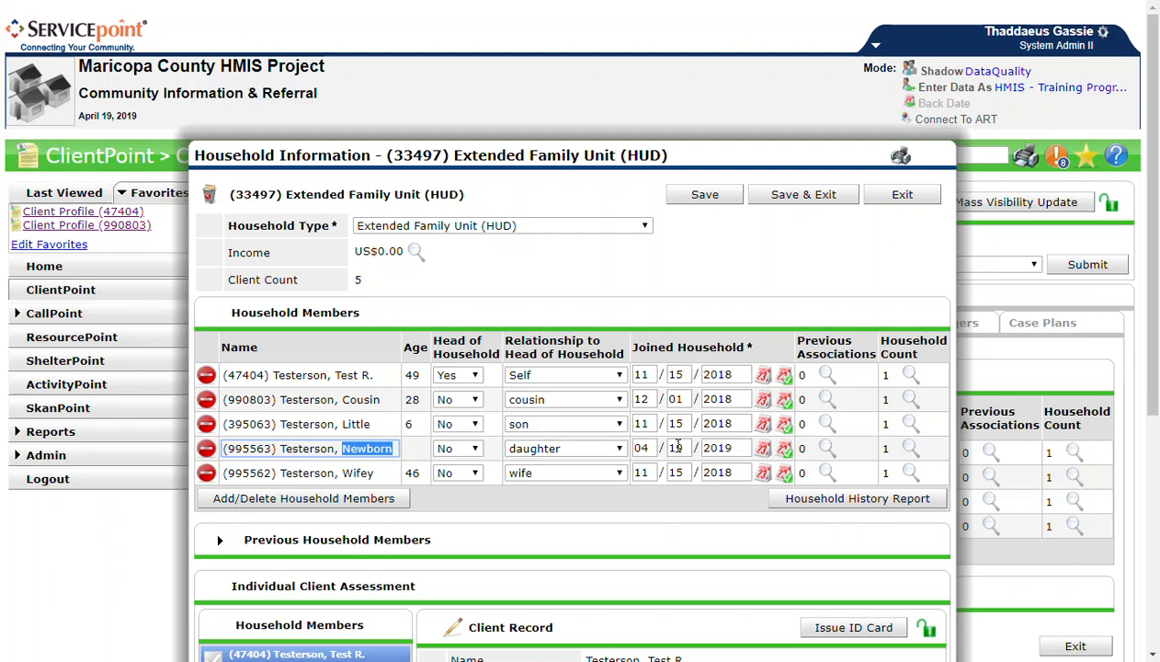
pyautogui.scroll(-4, 674, 464)
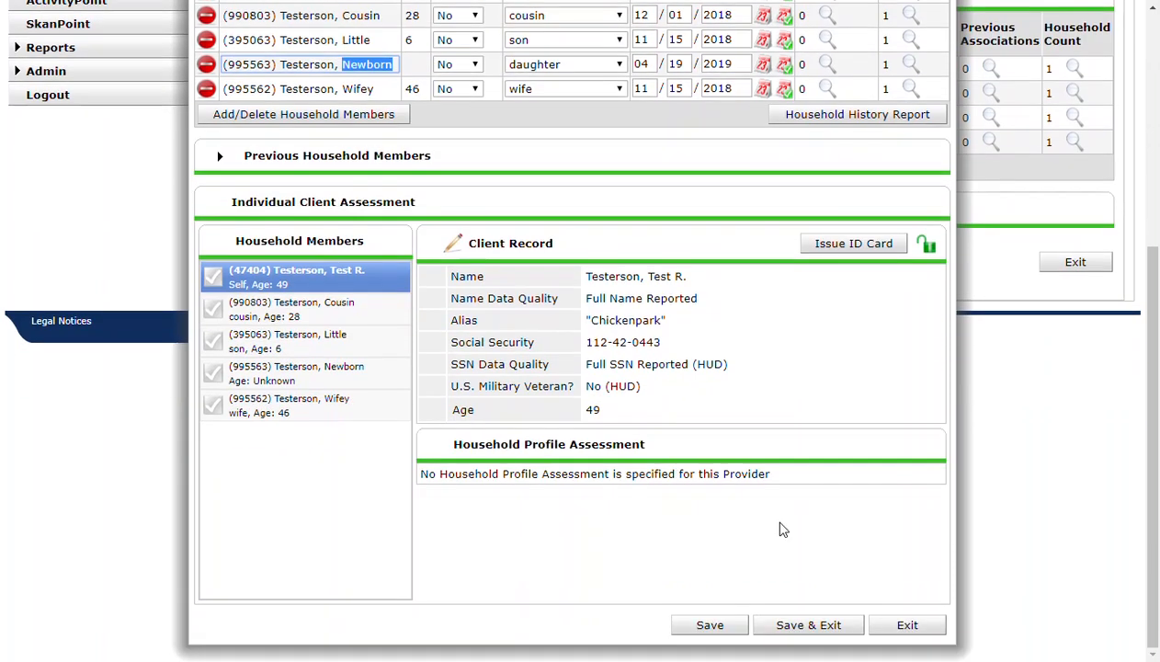
pyautogui.click(802, 627)
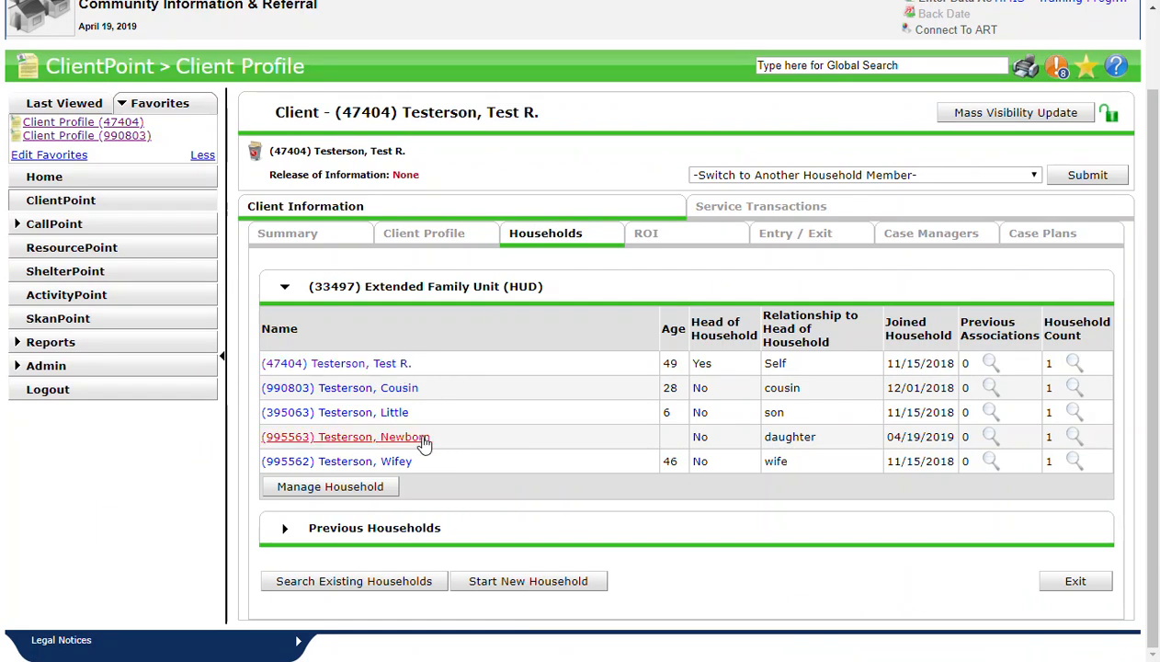
# - Review the newborn's age, head of household and relationship entries in the household list, and check which client's profile is open
pyautogui.doubleClick(675, 439)
pyautogui.click(703, 438)
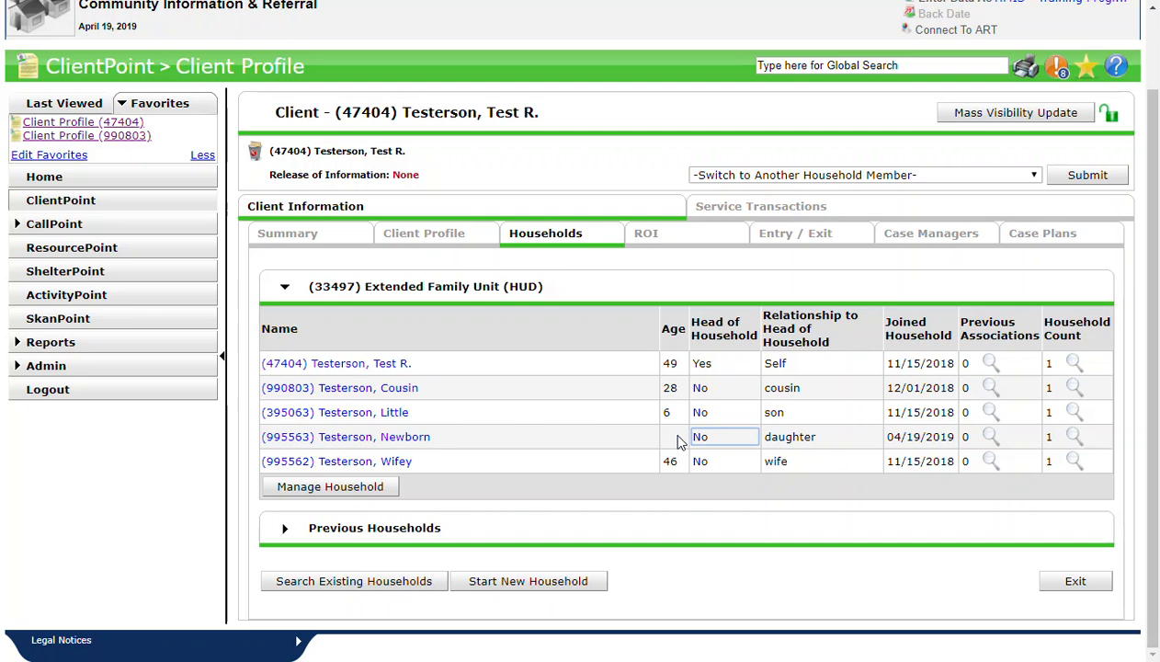
pyautogui.click(780, 437)
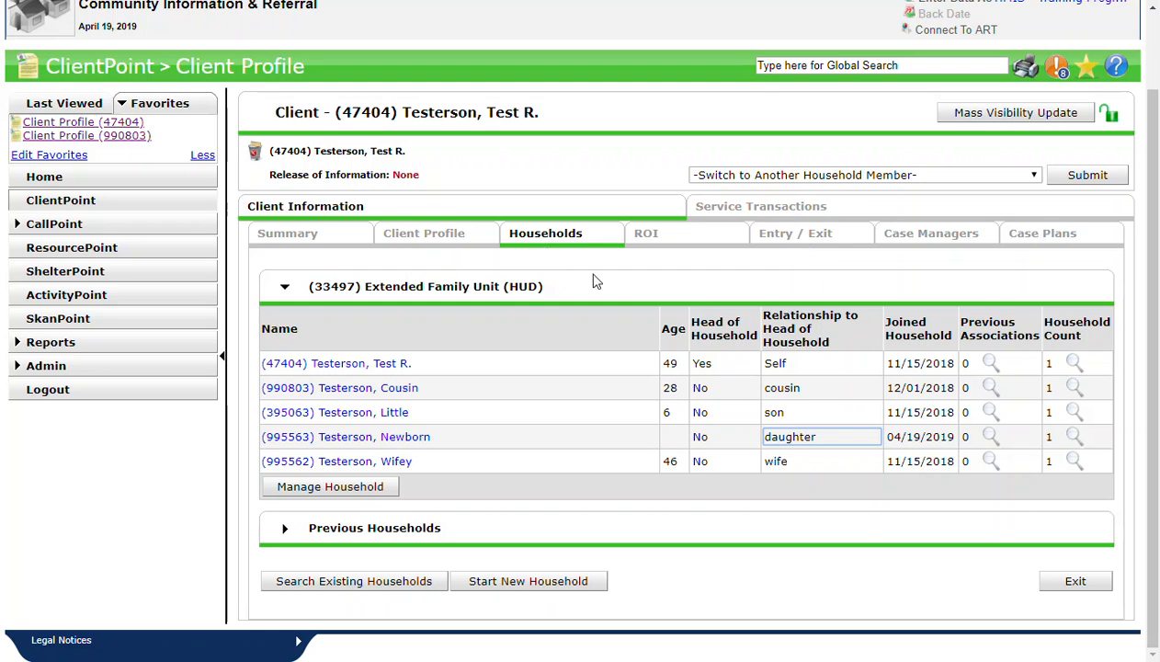
pyautogui.moveTo(405, 112); pyautogui.dragTo(536, 110)
pyautogui.click(529, 112)
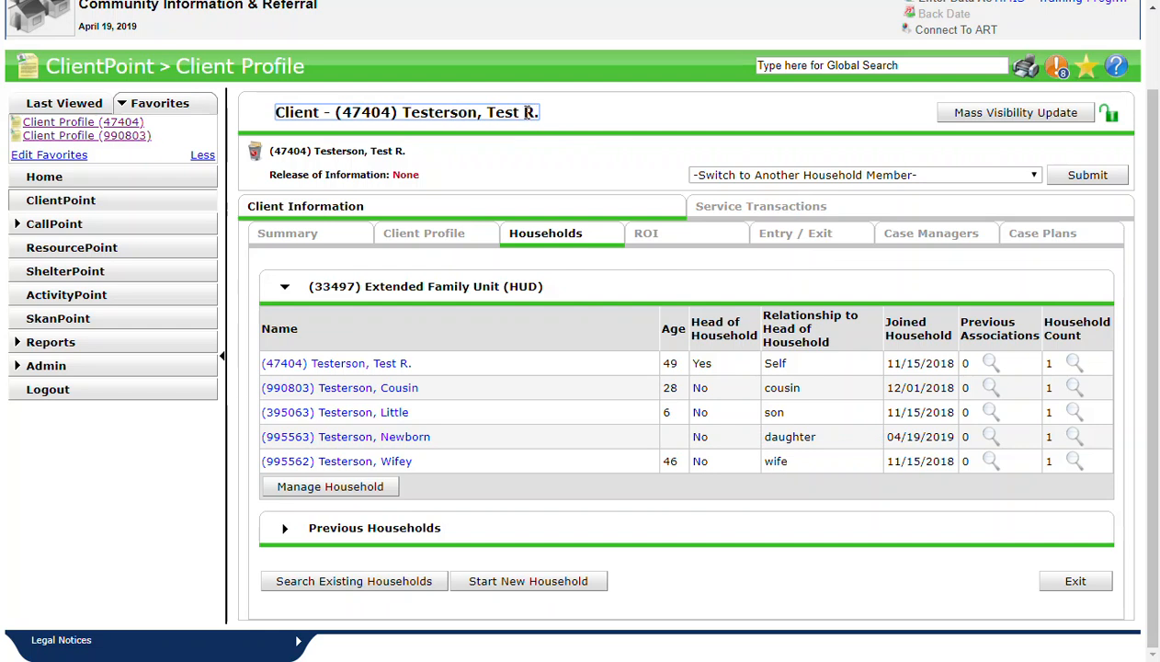
# - Open the client's program entries and exits and examine the HMIS - Training Program - CoC - TH entry
pyautogui.click(784, 242)
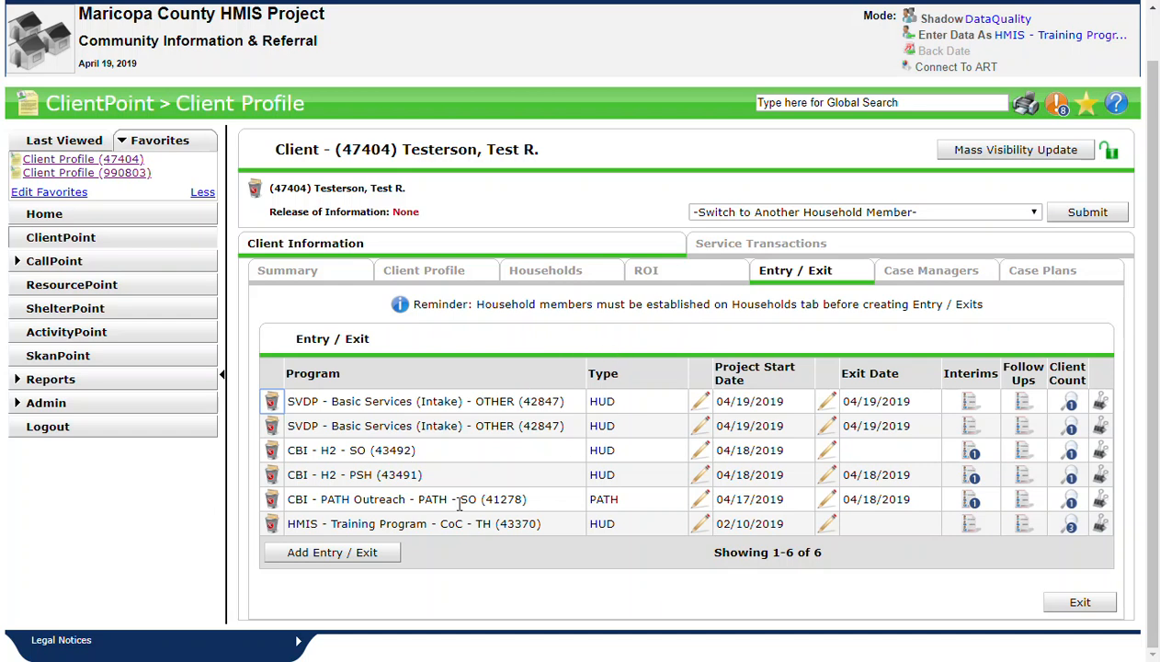
pyautogui.moveTo(289, 523); pyautogui.dragTo(549, 534)
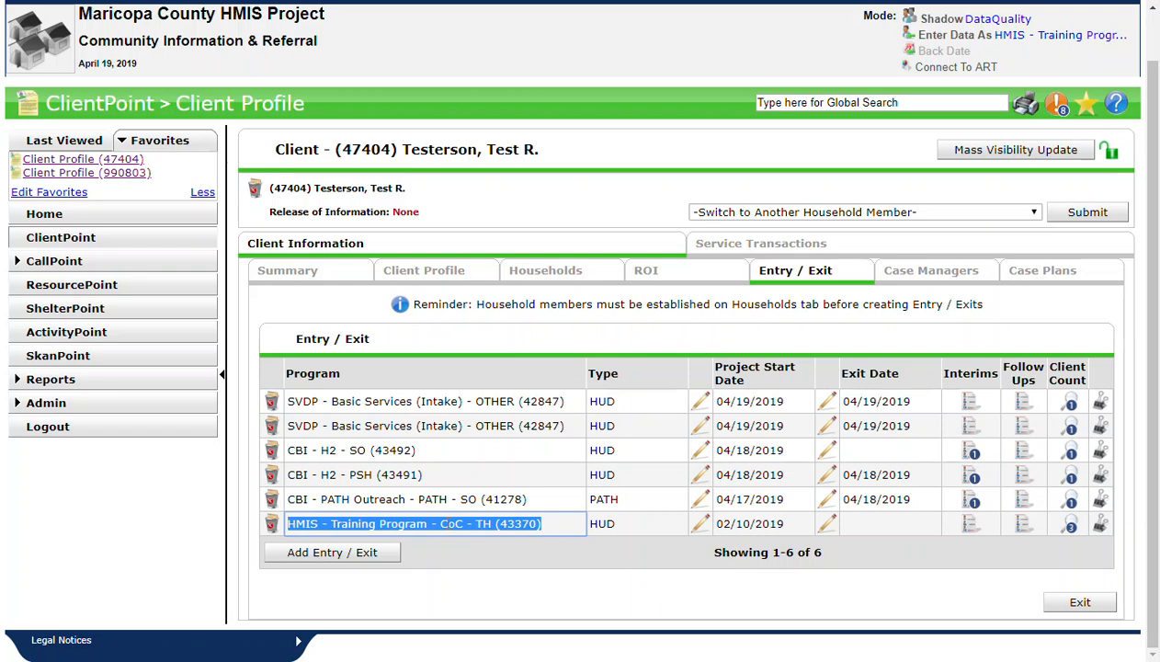
pyautogui.doubleClick(446, 523)
pyautogui.doubleClick(483, 524)
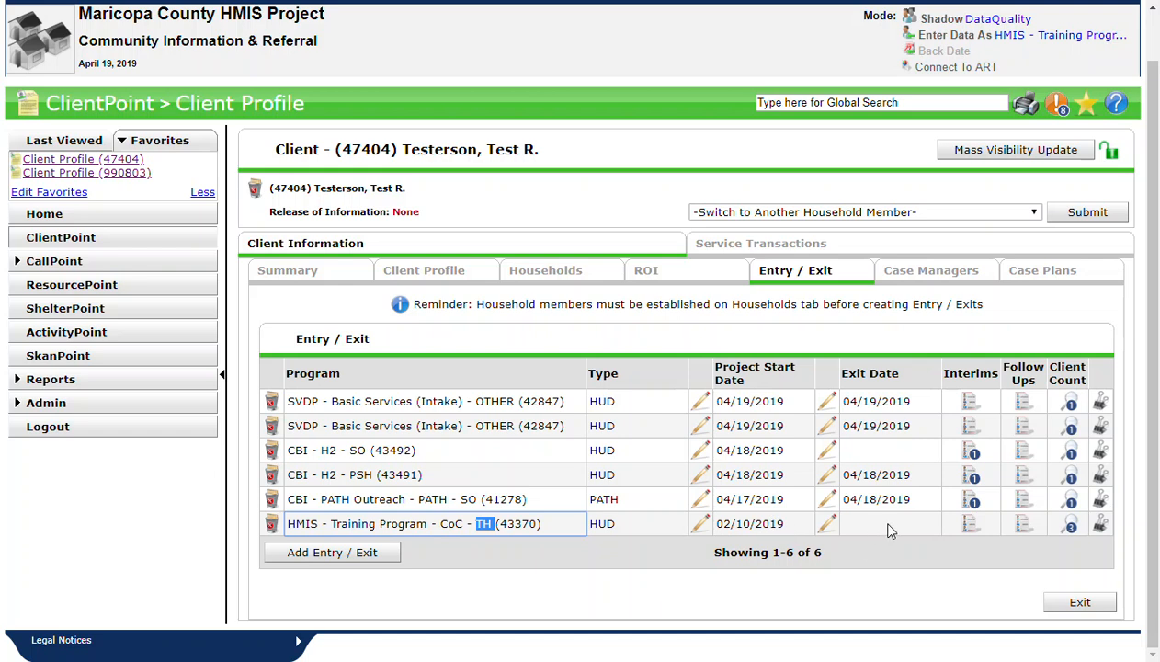
pyautogui.click(773, 551)
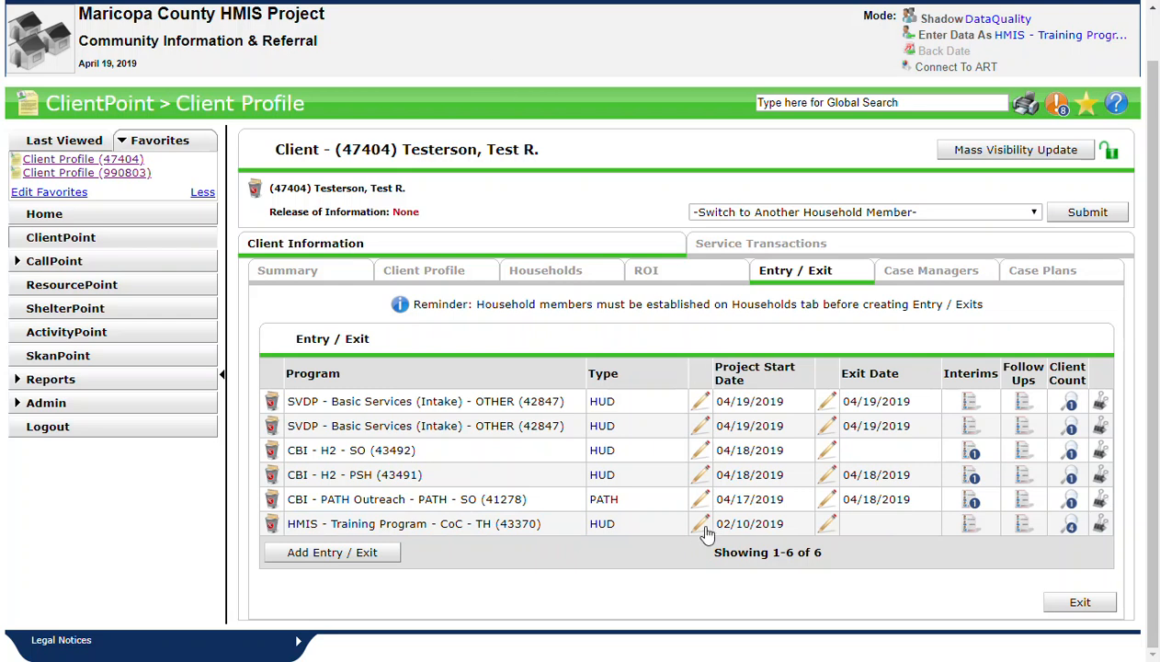
# - Open the project start data of the HMIS - Training Program - CoC - TH entry and continue to its Entry/Exit Data
pyautogui.moveTo(715, 364); pyautogui.dragTo(749, 384)
pyautogui.click(750, 384)
pyautogui.click(700, 523)
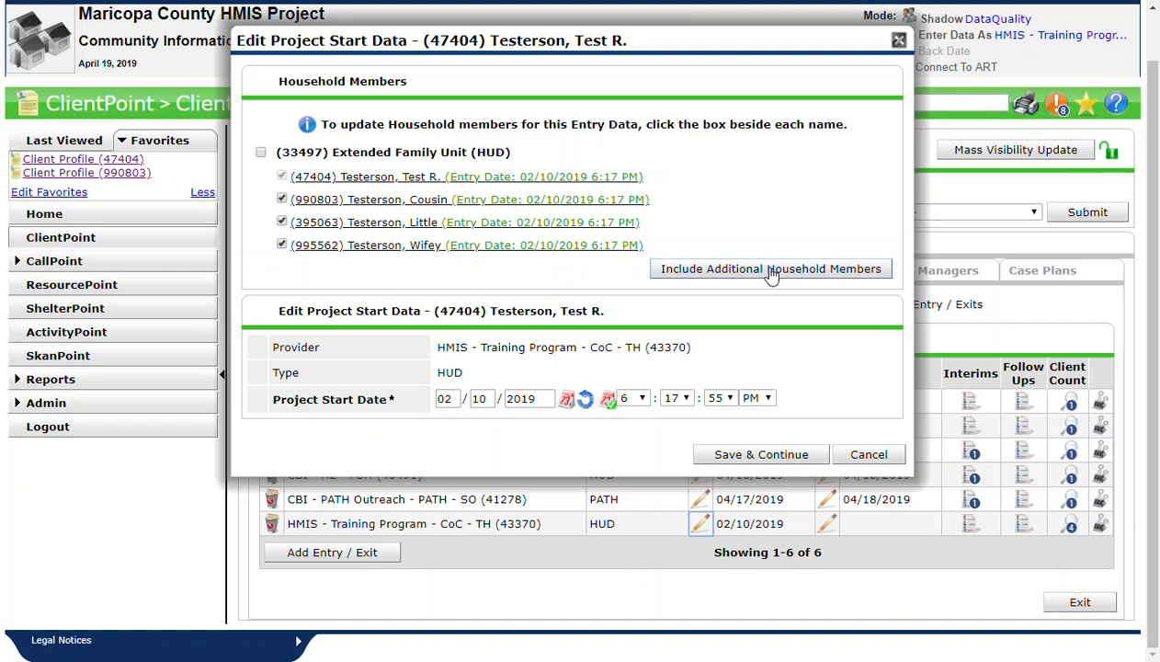
pyautogui.moveTo(670, 48); pyautogui.dragTo(665, 78)
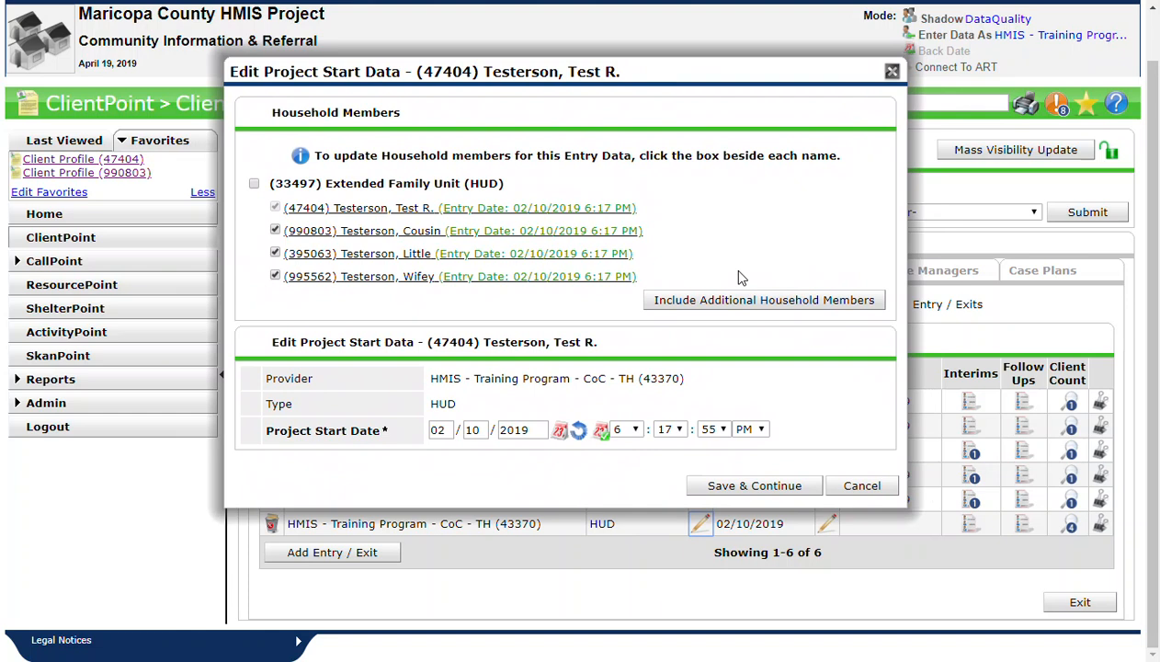
pyautogui.click(743, 489)
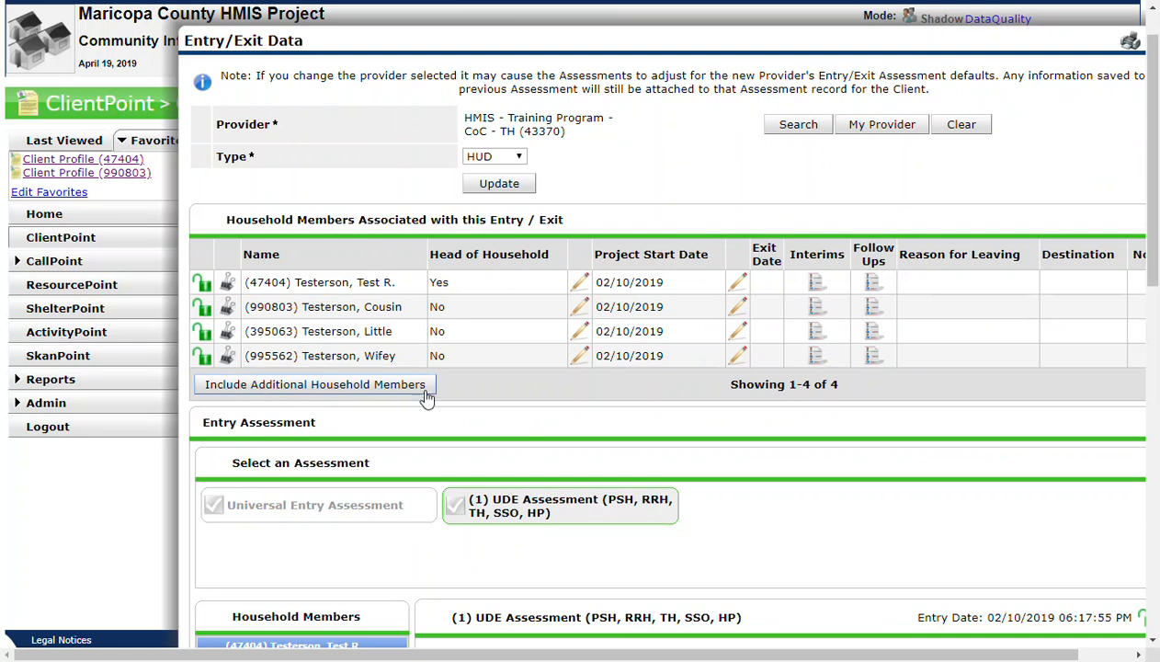
# - Include the newborn as an additional household member in the training program entry, leaving out the member who left the household, and save
pyautogui.click(392, 390)
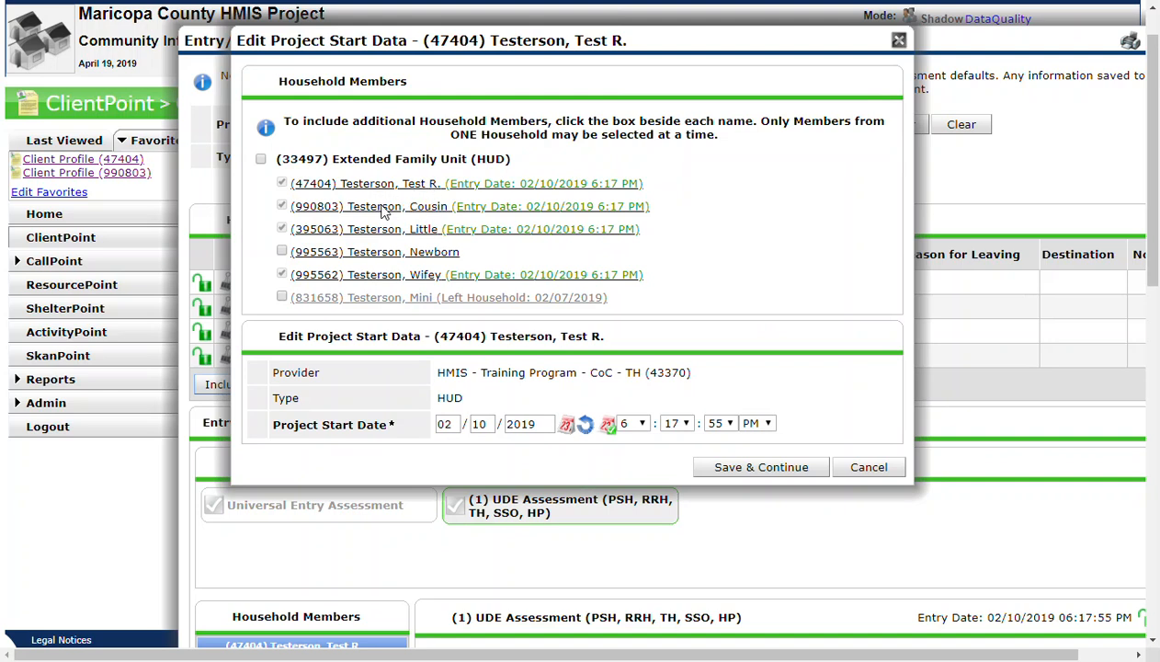
pyautogui.moveTo(427, 277); pyautogui.dragTo(363, 278)
pyautogui.click(364, 279)
pyautogui.moveTo(443, 260); pyautogui.dragTo(361, 265)
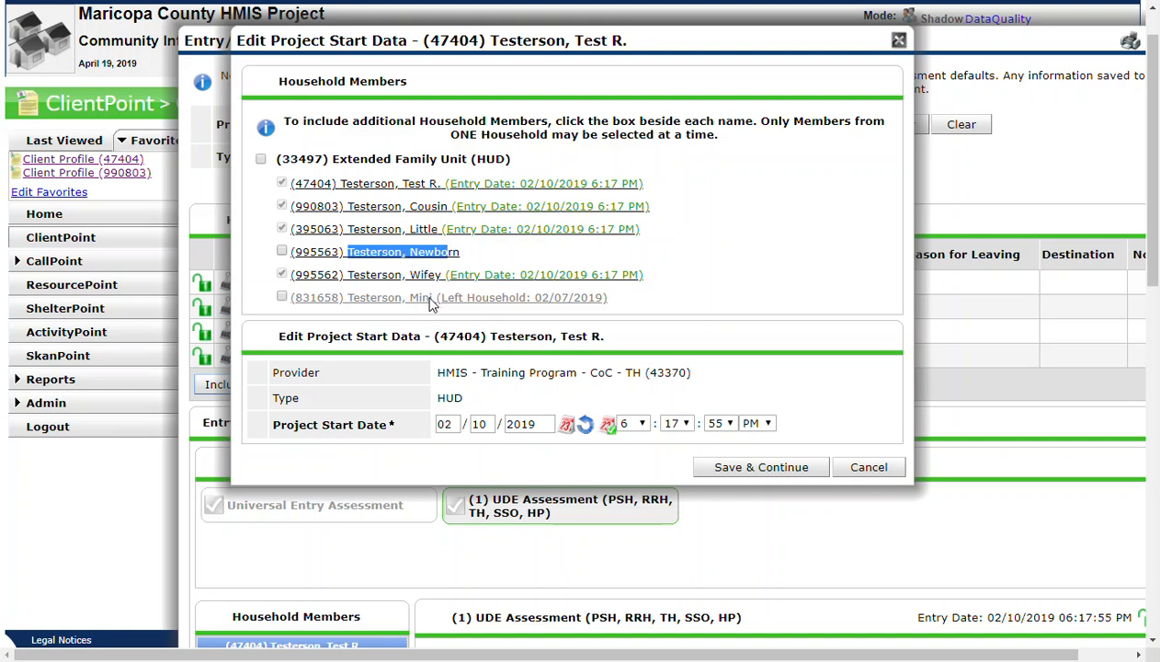
pyautogui.moveTo(440, 304); pyautogui.dragTo(351, 305)
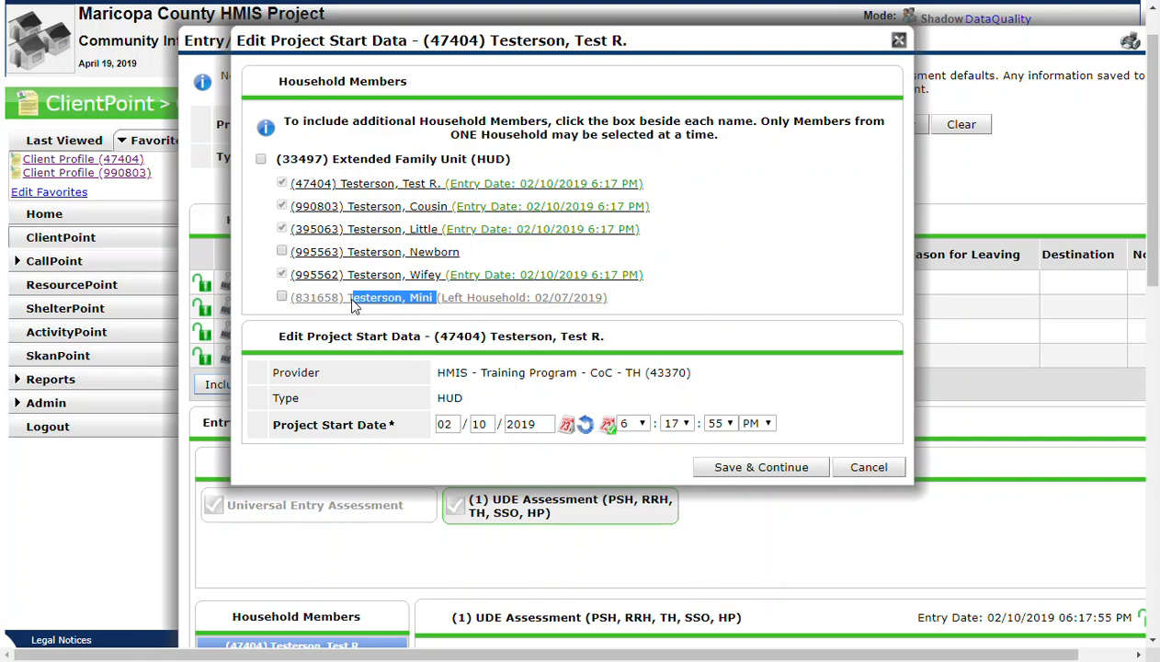
pyautogui.click(401, 306)
pyautogui.click(381, 304)
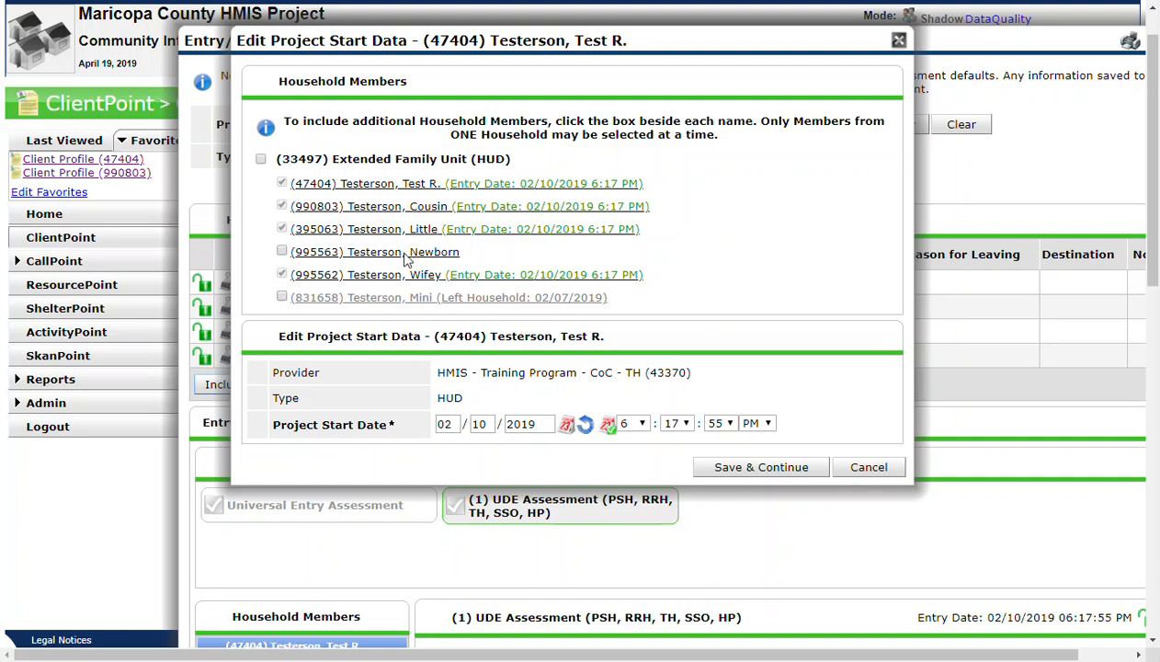
pyautogui.click(283, 253)
pyautogui.click(747, 469)
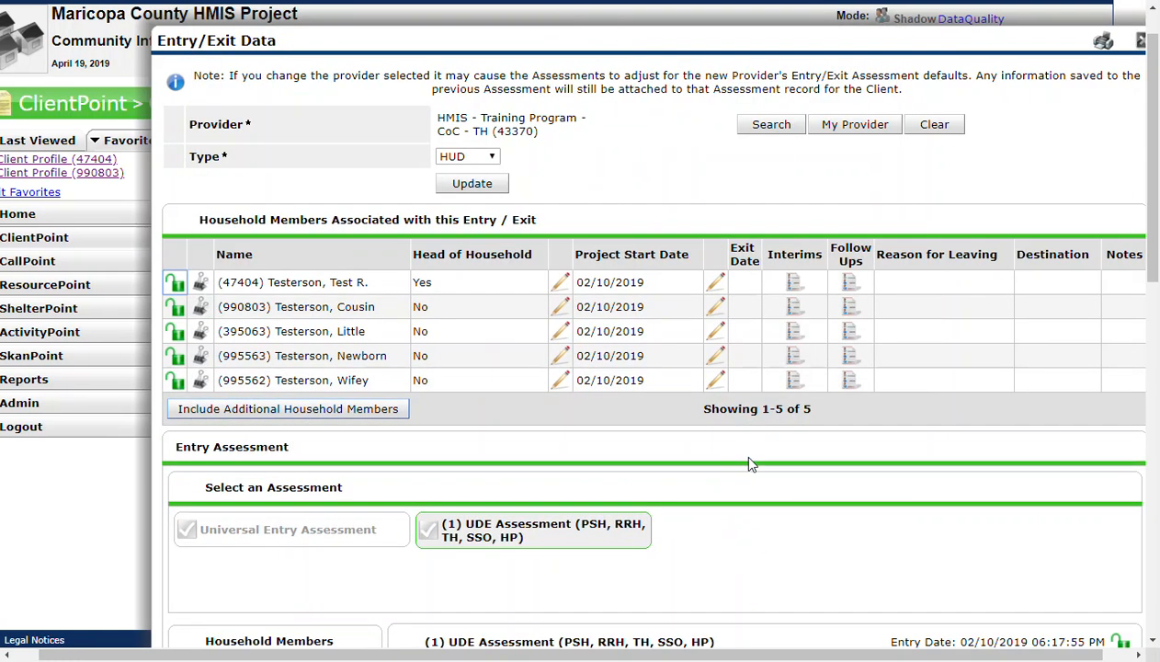
# - Compare the newborn's project start date with those of the other household members in the entry
pyautogui.moveTo(390, 361); pyautogui.dragTo(267, 354)
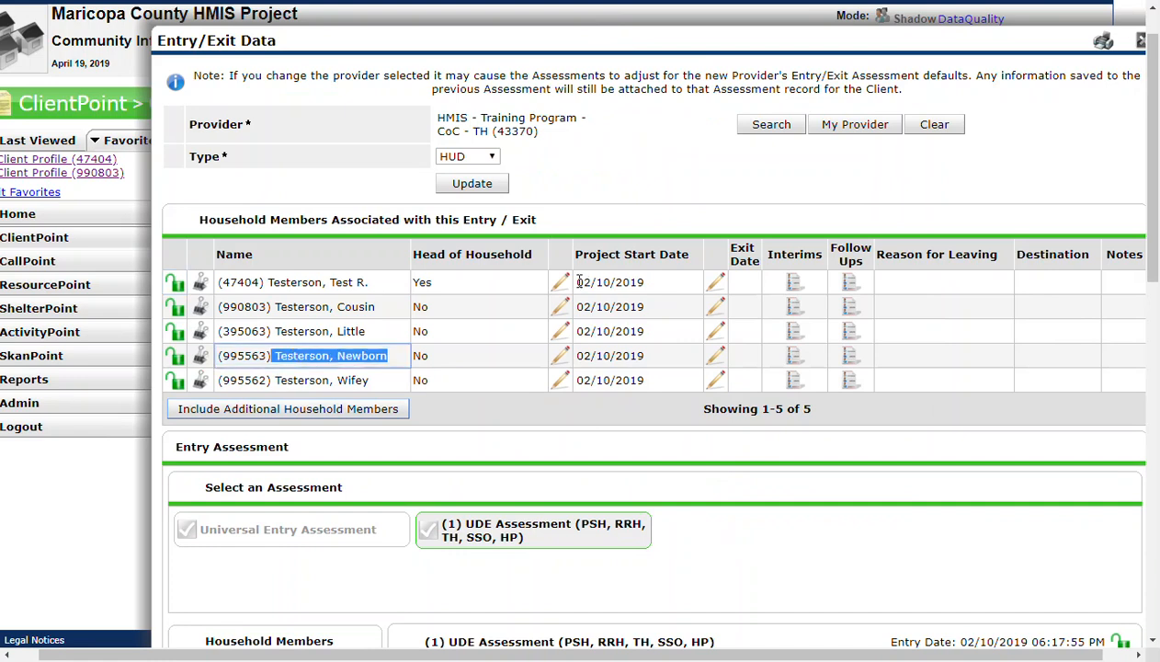
pyautogui.moveTo(575, 280); pyautogui.dragTo(660, 286)
pyautogui.moveTo(573, 305); pyautogui.dragTo(649, 309)
pyautogui.moveTo(585, 329); pyautogui.dragTo(635, 332)
pyautogui.moveTo(573, 354); pyautogui.dragTo(656, 365)
pyautogui.click(656, 365)
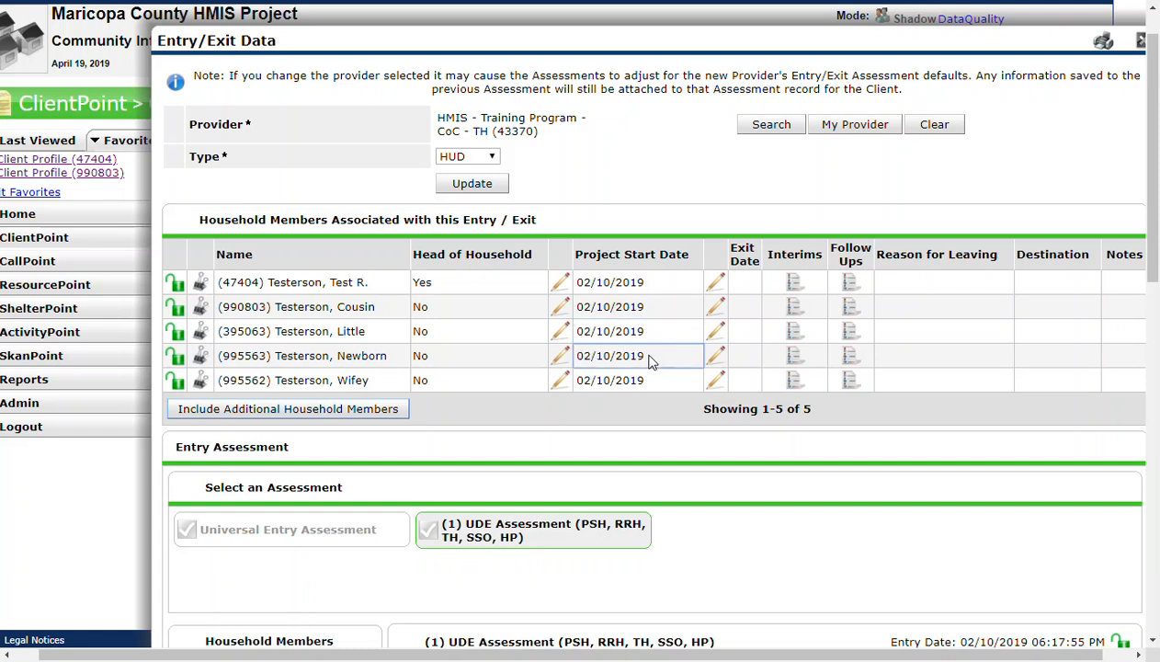
# - Set the newborn's project start date to 04/19/2019, save it, and compare it with the head of household's date
pyautogui.click(560, 358)
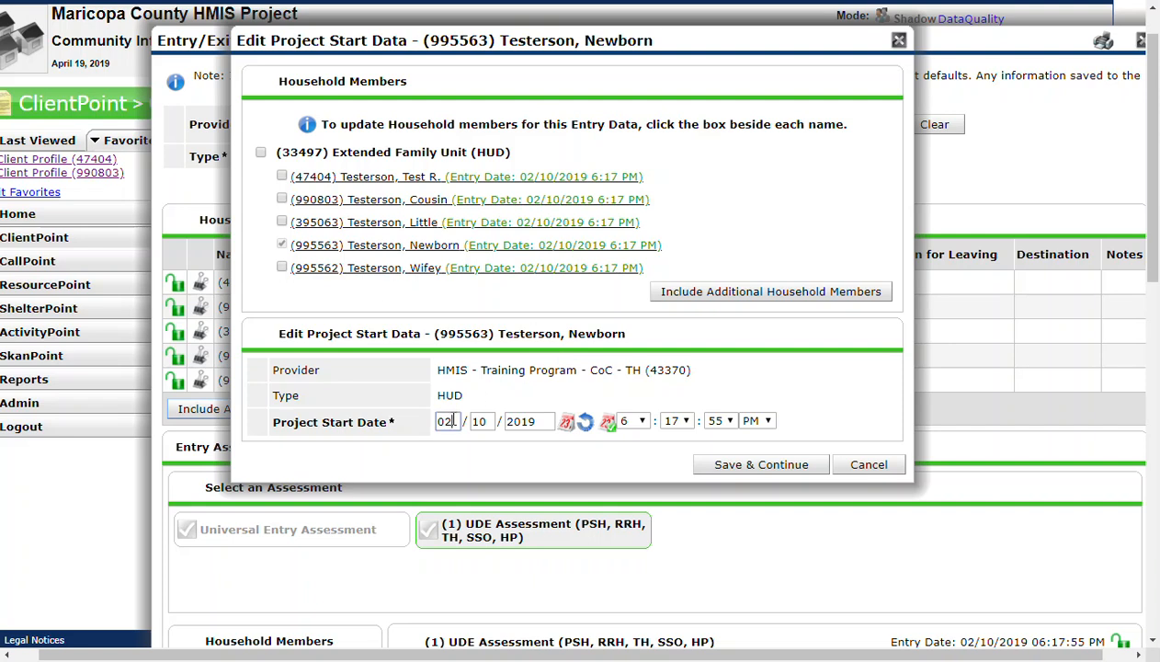
pyautogui.click(586, 421)
pyautogui.click(745, 469)
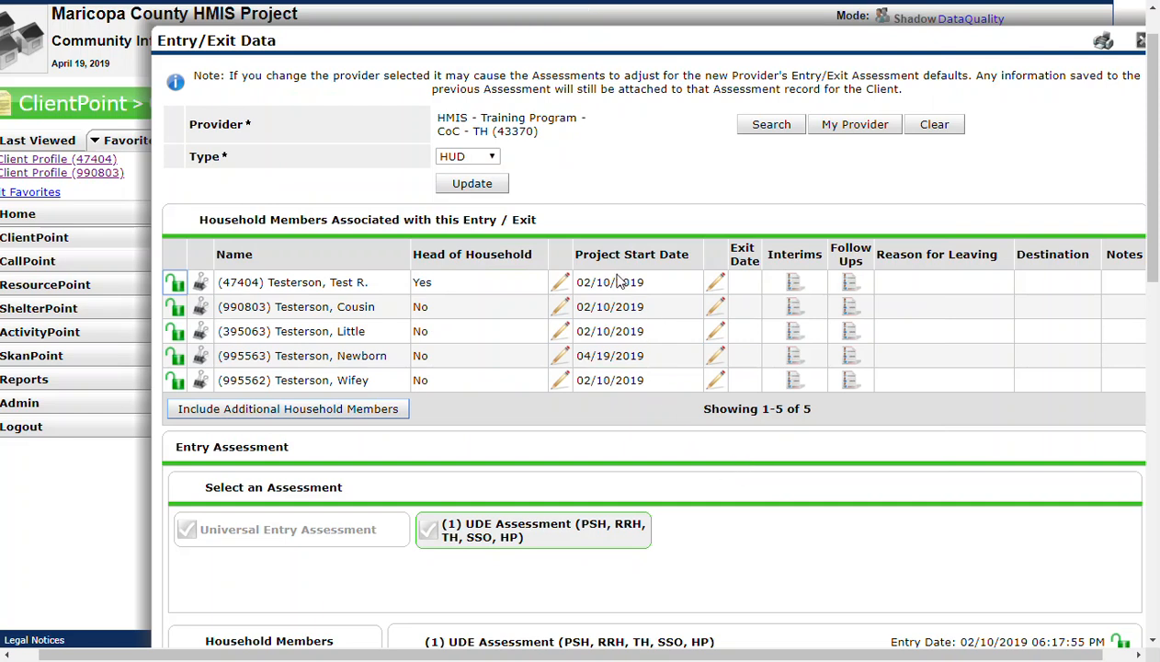
pyautogui.moveTo(577, 283); pyautogui.dragTo(643, 283)
pyautogui.click(642, 282)
pyautogui.moveTo(580, 356); pyautogui.dragTo(645, 356)
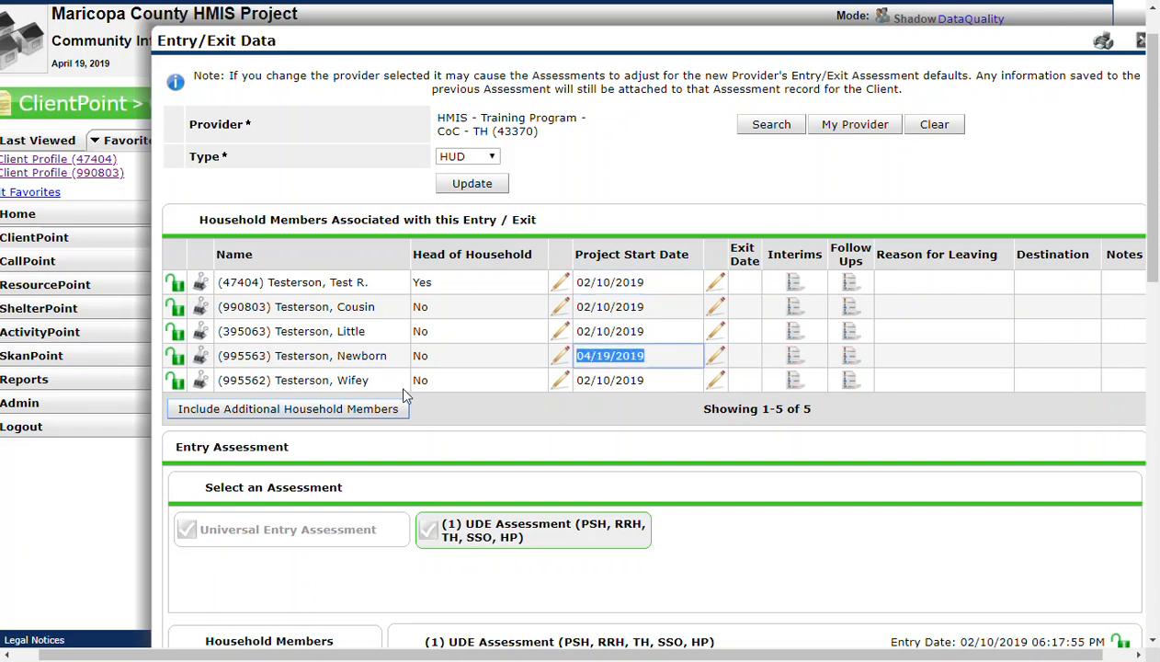
pyautogui.click(550, 46)
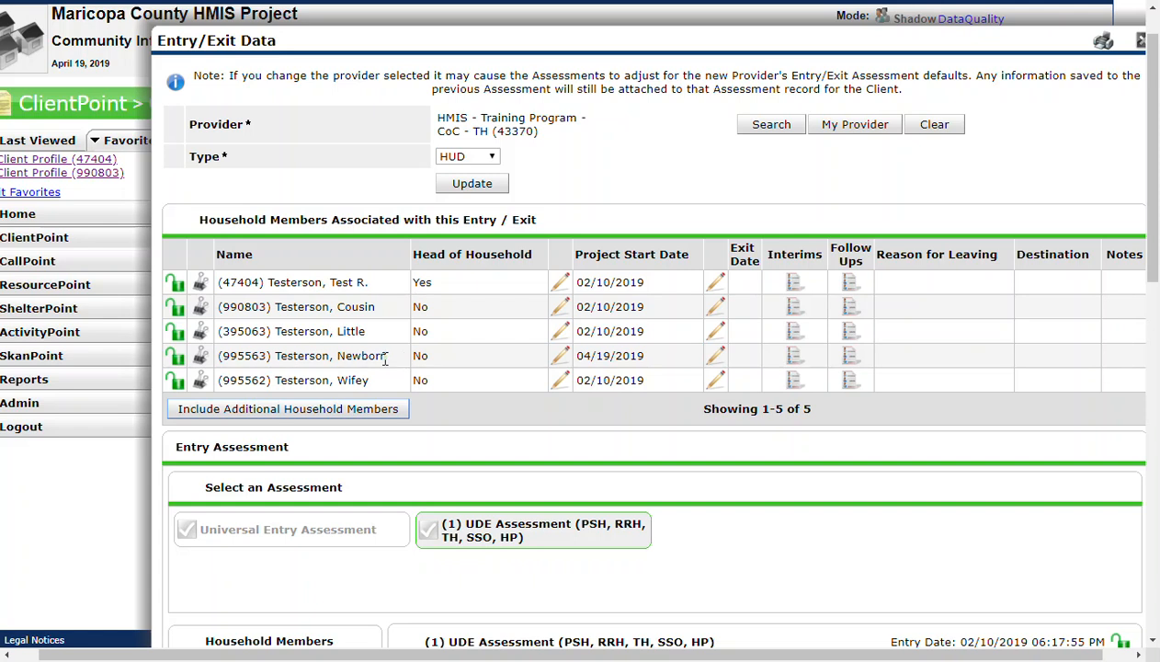
# - Open the newborn's UDE Assessment in the training program entry and set the client location to AZ-502
pyautogui.scroll(-5, 408, 400)
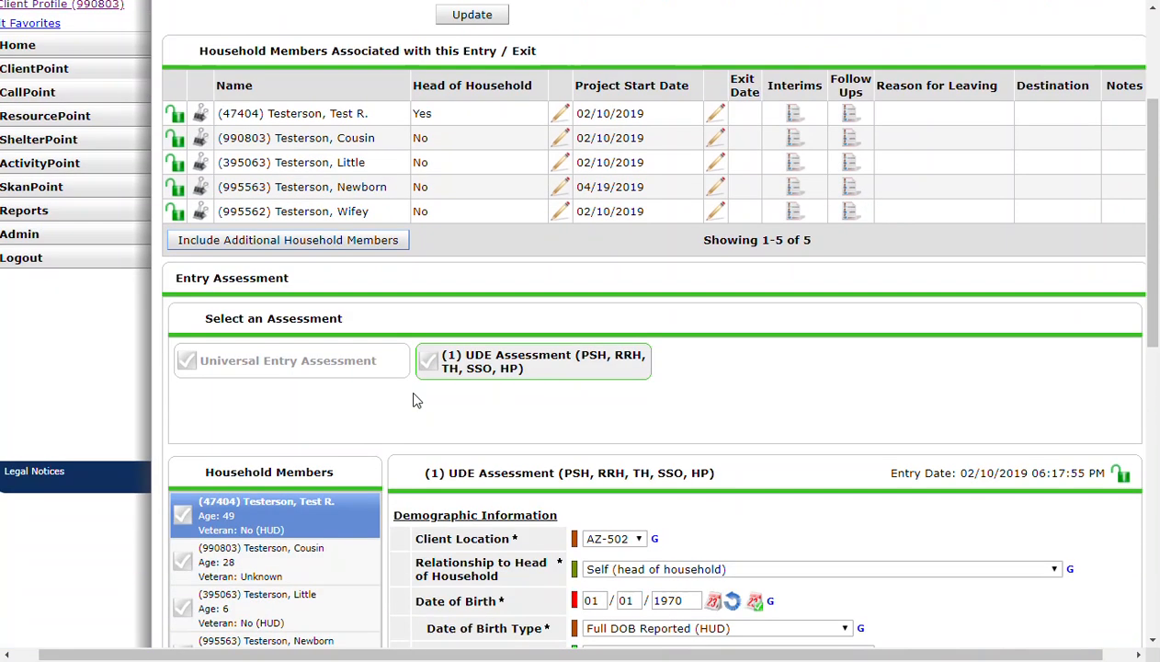
pyautogui.scroll(-1, 395, 365)
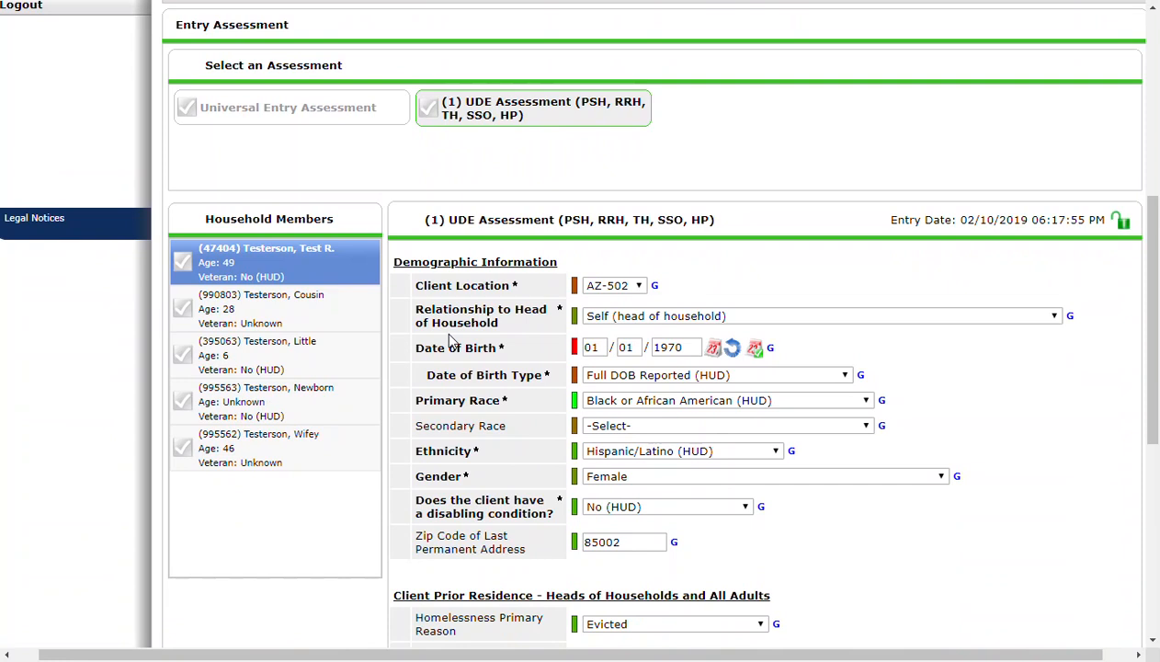
pyautogui.click(273, 405)
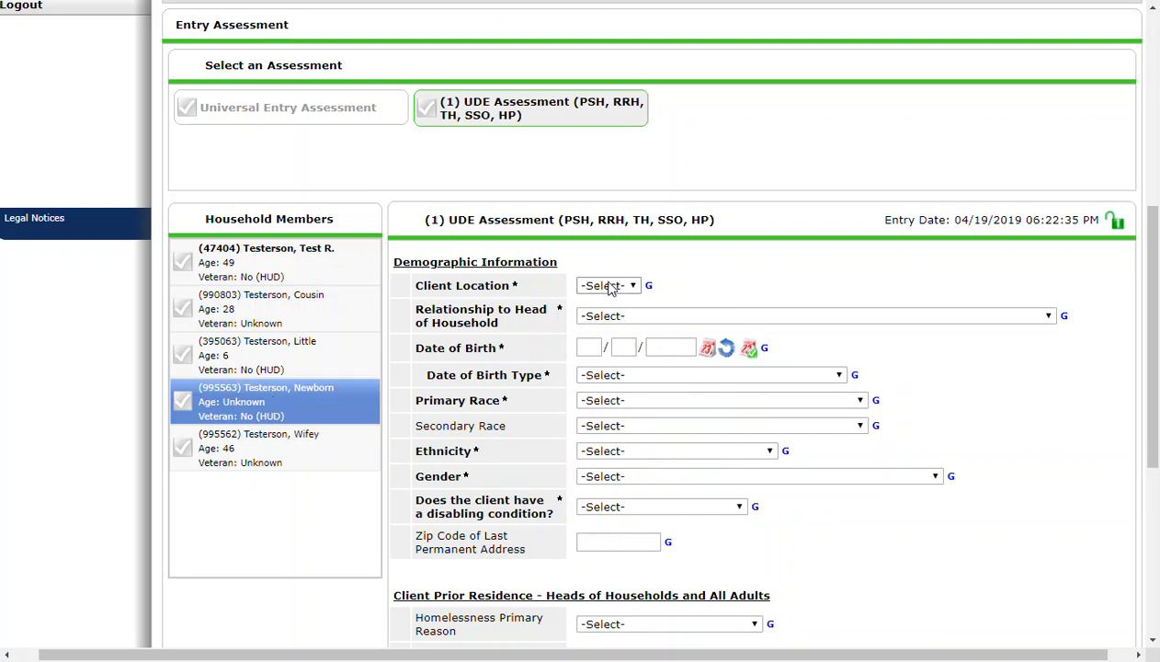
pyautogui.click(606, 286)
pyautogui.click(607, 313)
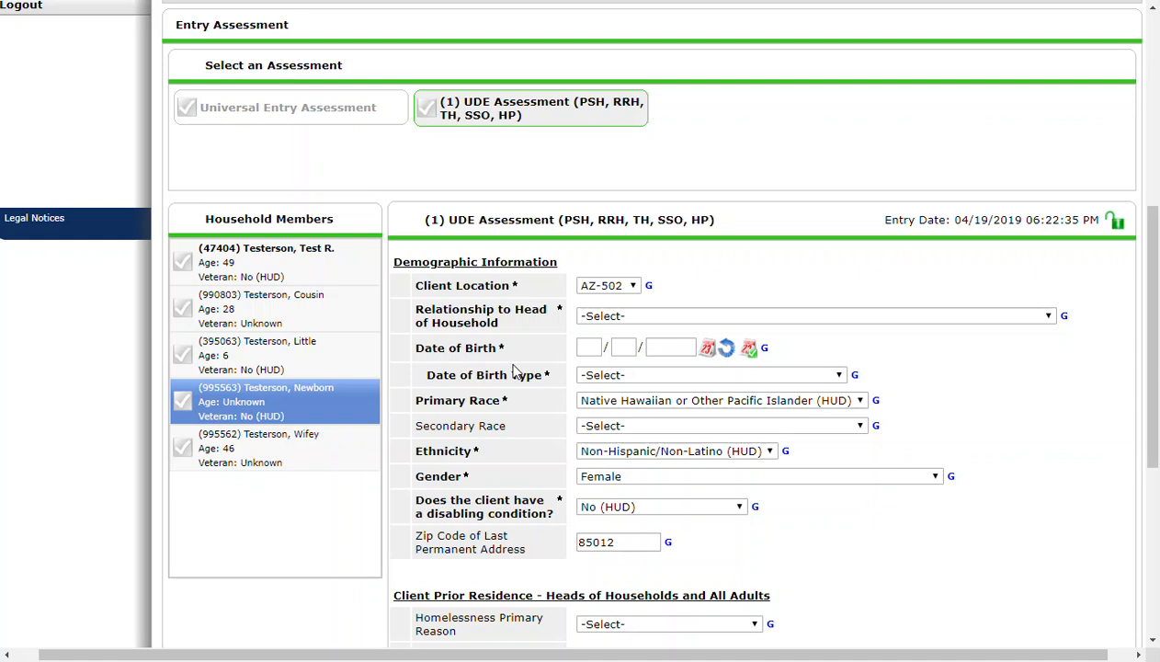
# - Set the newborn's relationship to head of household to Head of household's child
pyautogui.click(508, 322)
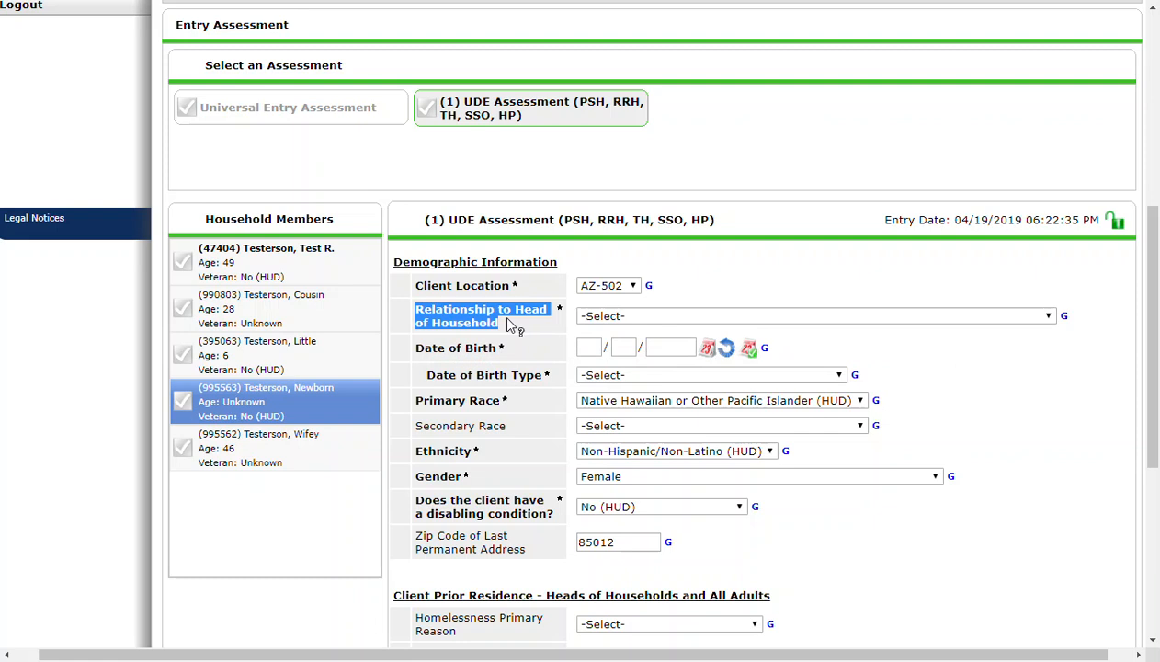
pyautogui.click(730, 247)
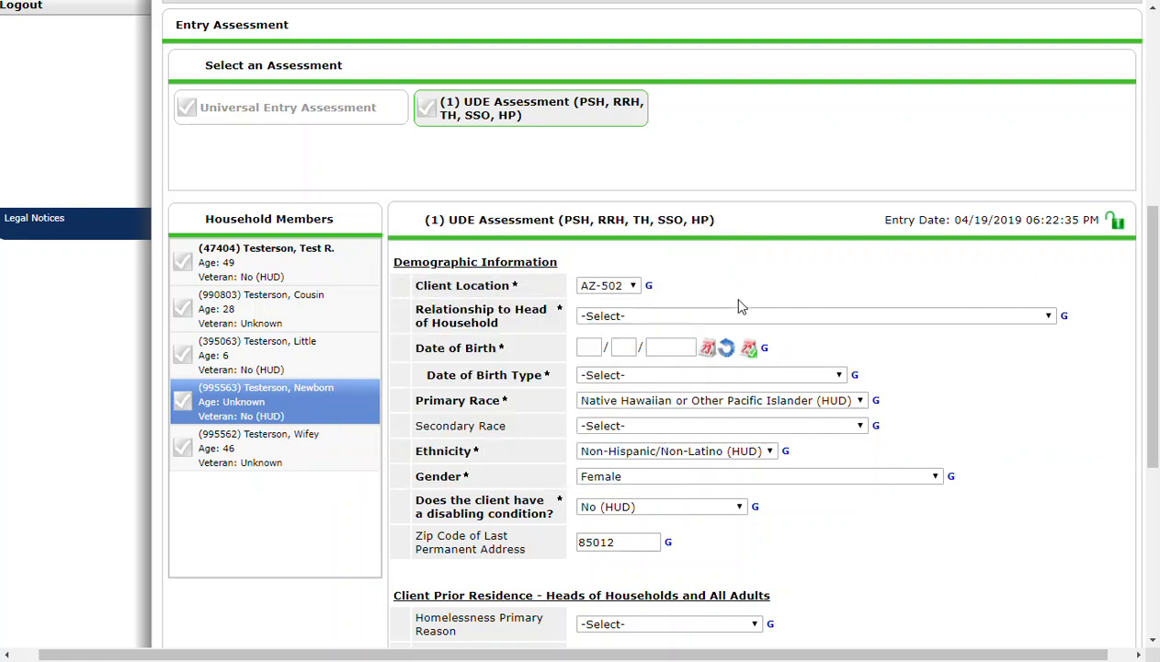
pyautogui.click(689, 318)
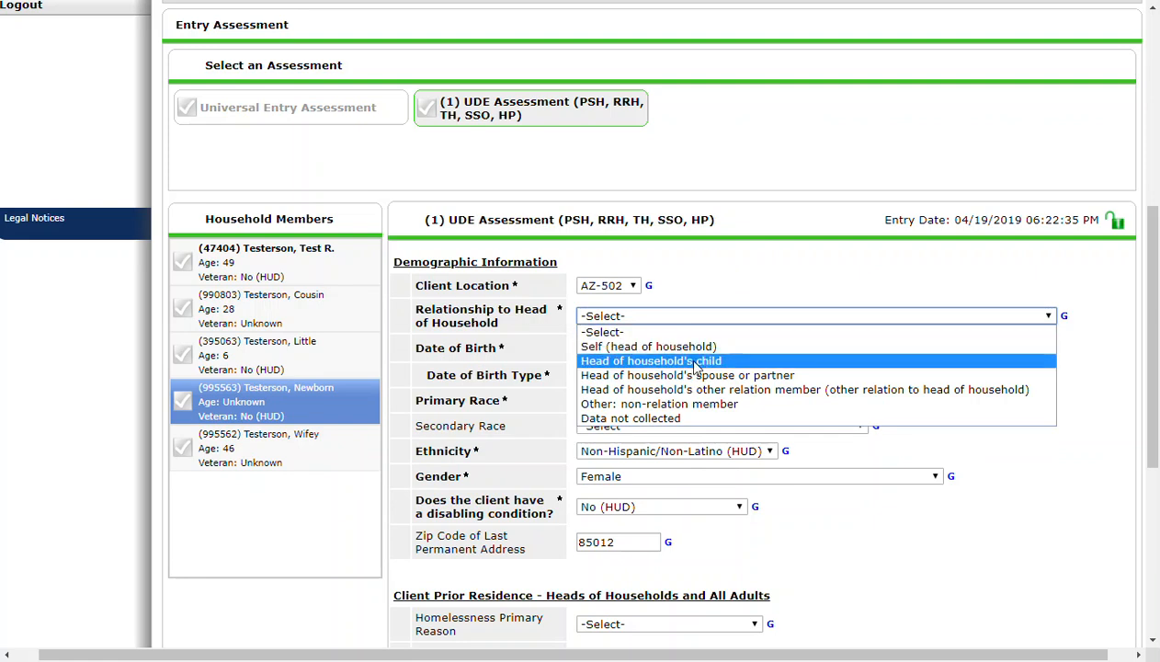
pyautogui.click(696, 362)
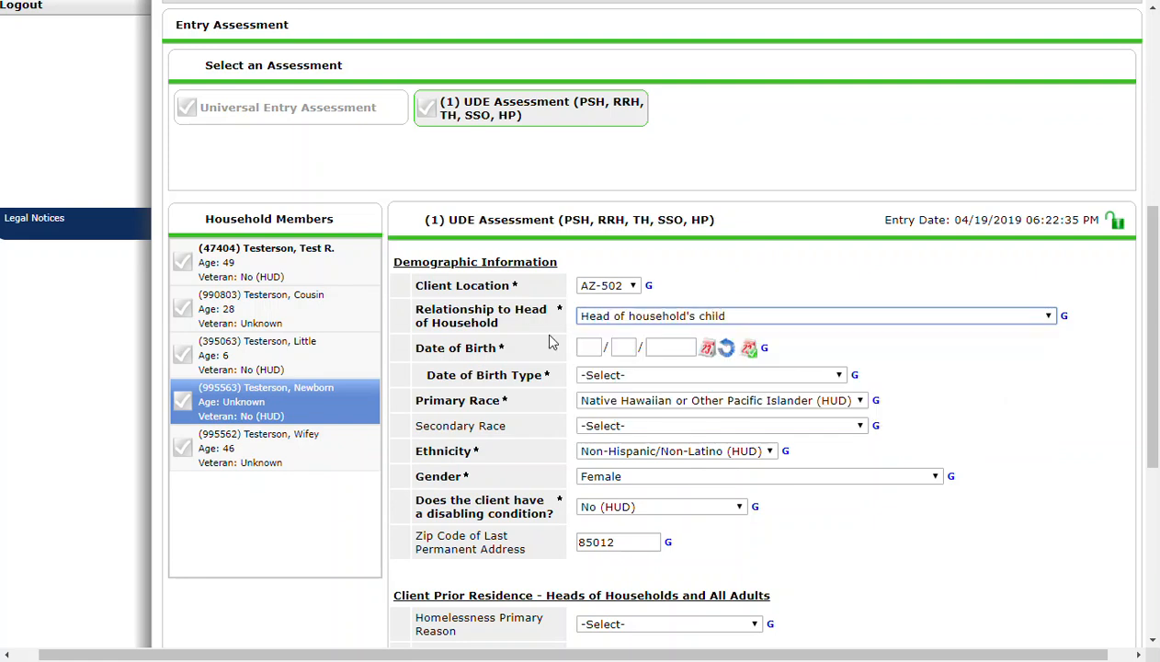
# - Enter the newborn's date of birth, consistent with the assessment's entry date, and set the date of birth type to Full DOB Reported (HUD)
pyautogui.click(595, 349)
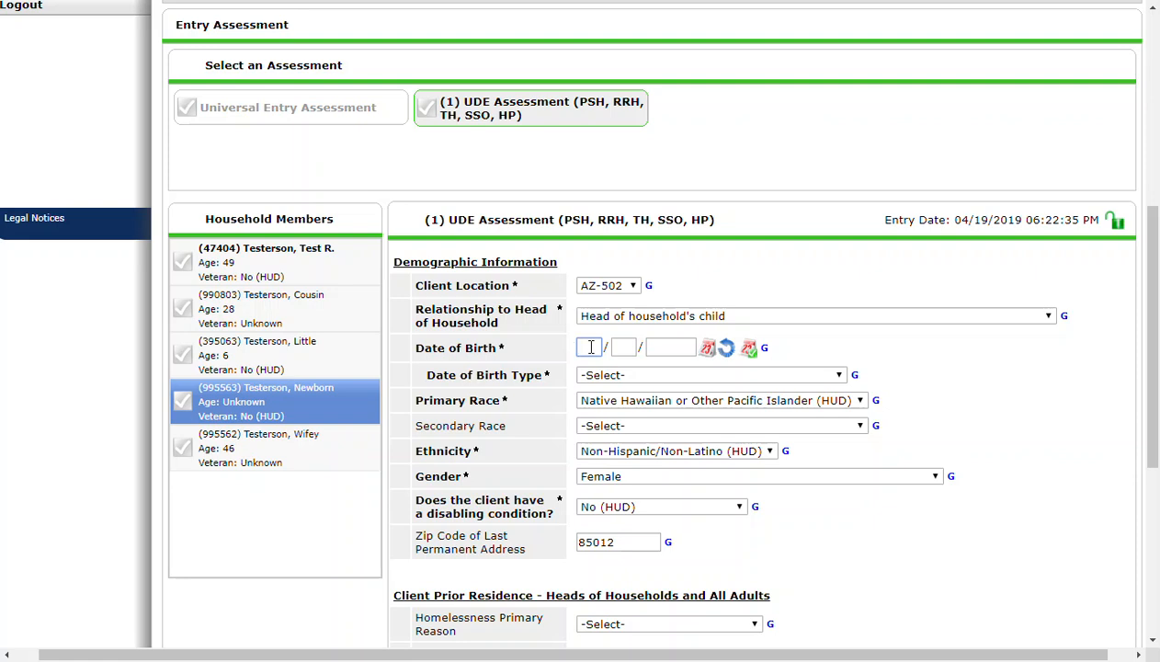
pyautogui.moveTo(953, 220); pyautogui.dragTo(998, 216)
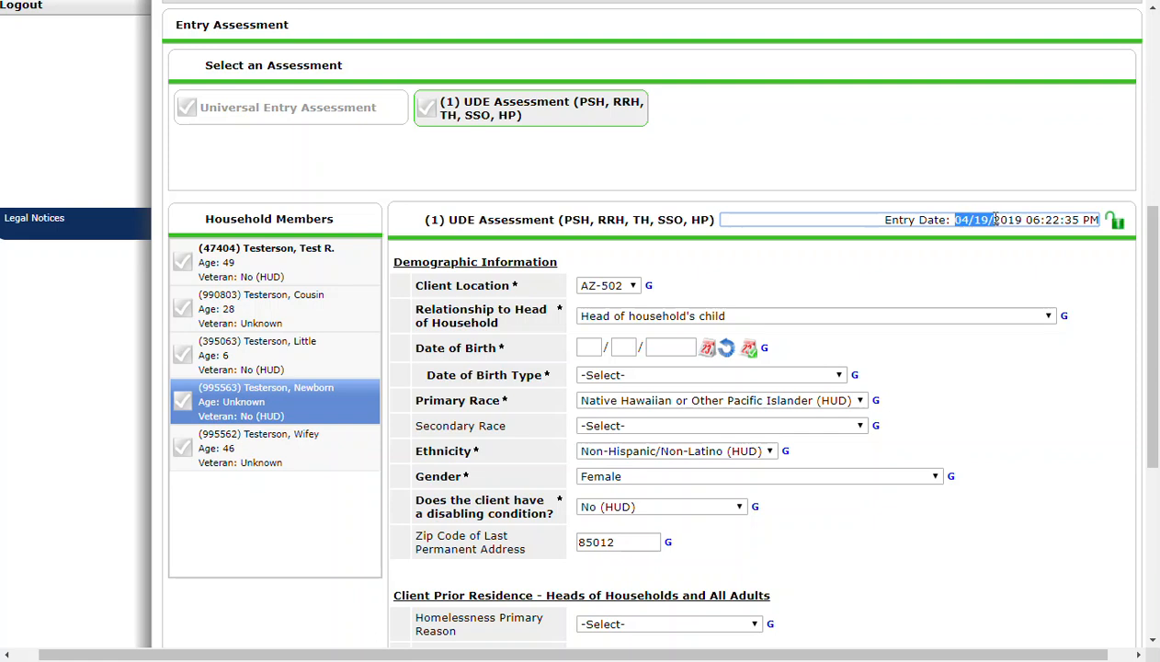
pyautogui.click(968, 220)
pyautogui.moveTo(957, 220); pyautogui.dragTo(964, 220)
pyautogui.click(978, 220)
pyautogui.click(587, 345)
pyautogui.moveTo(482, 318)
pyautogui.write('04/18/2019')
pyautogui.click(623, 349)
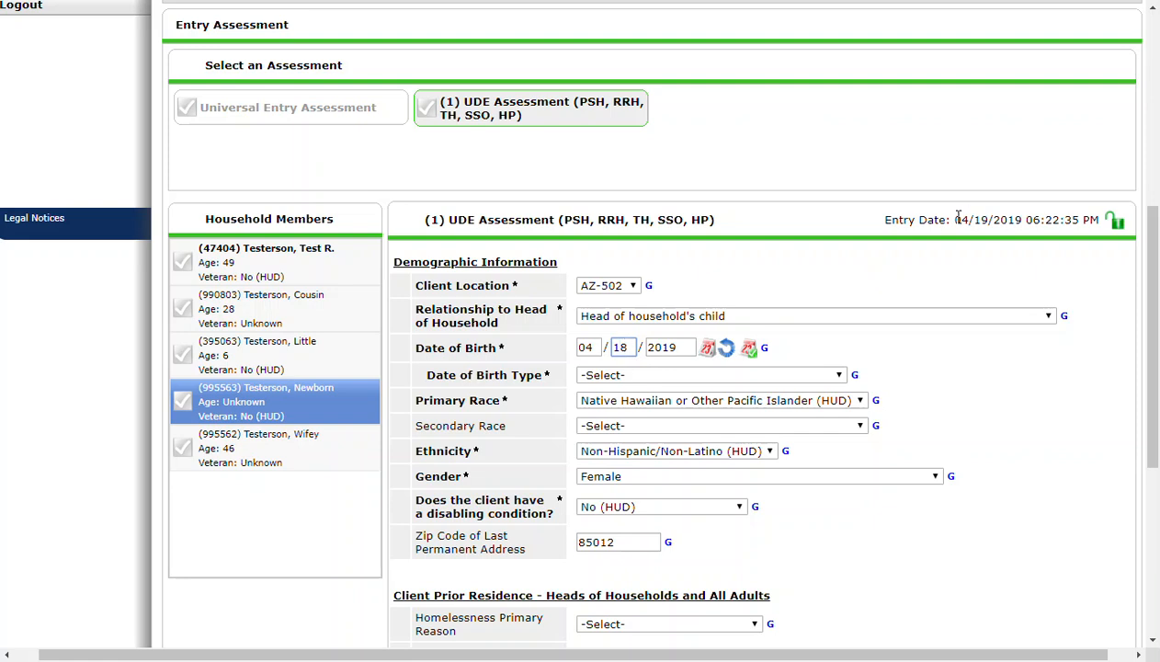
pyautogui.click(602, 377)
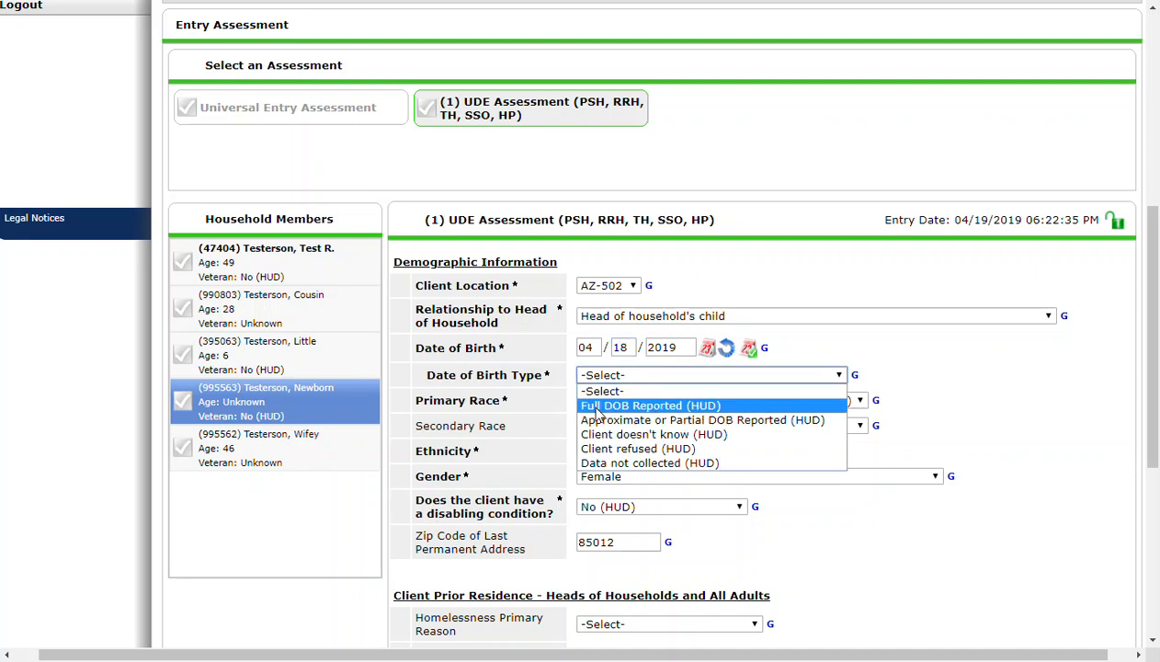
pyautogui.click(597, 408)
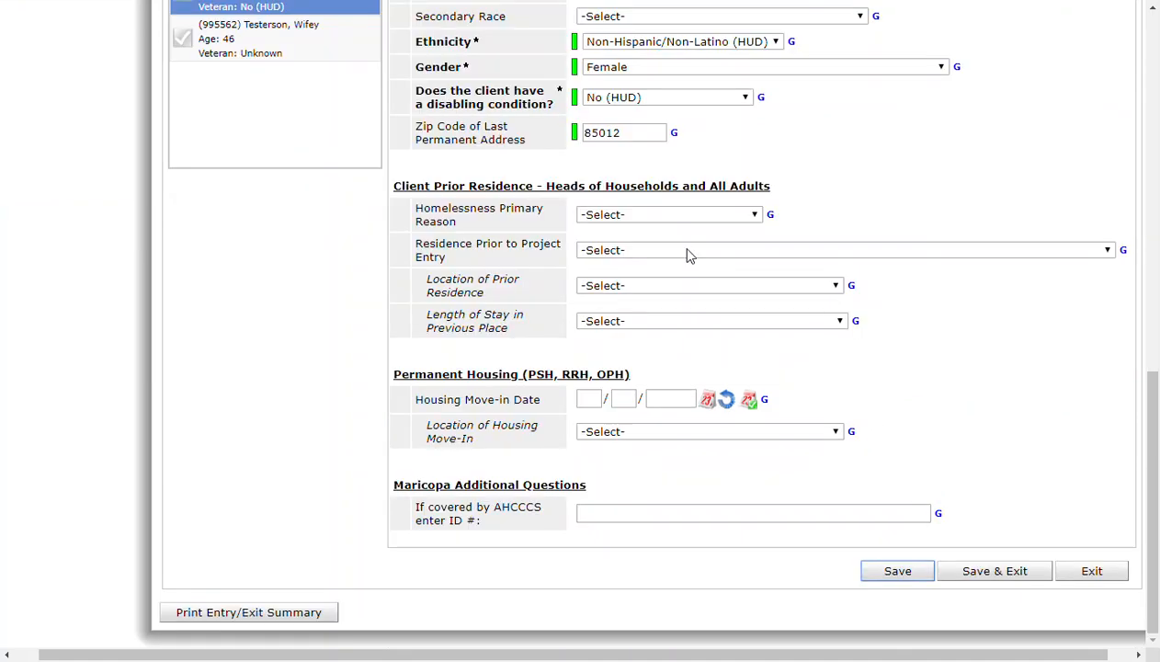
# - Review the Client Prior Residence and Permanent Housing sections without filling them in, and save and exit the newborn's entry assessment
pyautogui.moveTo(393, 187); pyautogui.dragTo(519, 186)
pyautogui.click(530, 187)
pyautogui.tripleClick(549, 186)
pyautogui.click(550, 184)
pyautogui.moveTo(546, 186); pyautogui.dragTo(773, 185)
pyautogui.click(769, 186)
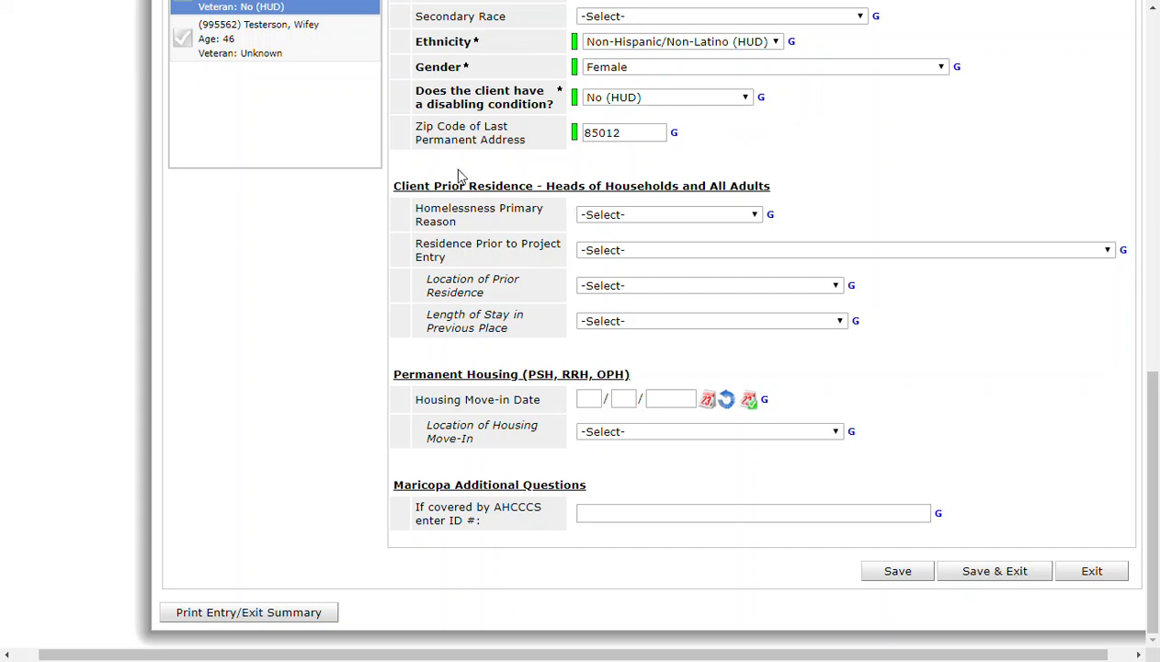
pyautogui.moveTo(394, 370); pyautogui.dragTo(633, 374)
pyautogui.moveTo(492, 409)
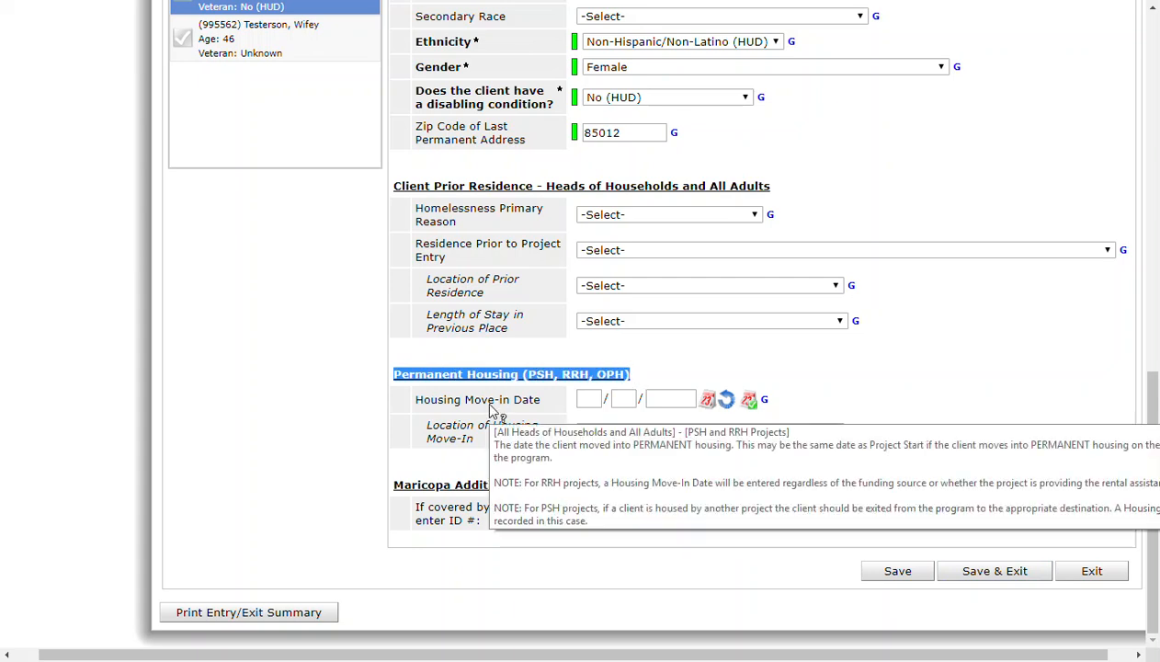
pyautogui.click(805, 360)
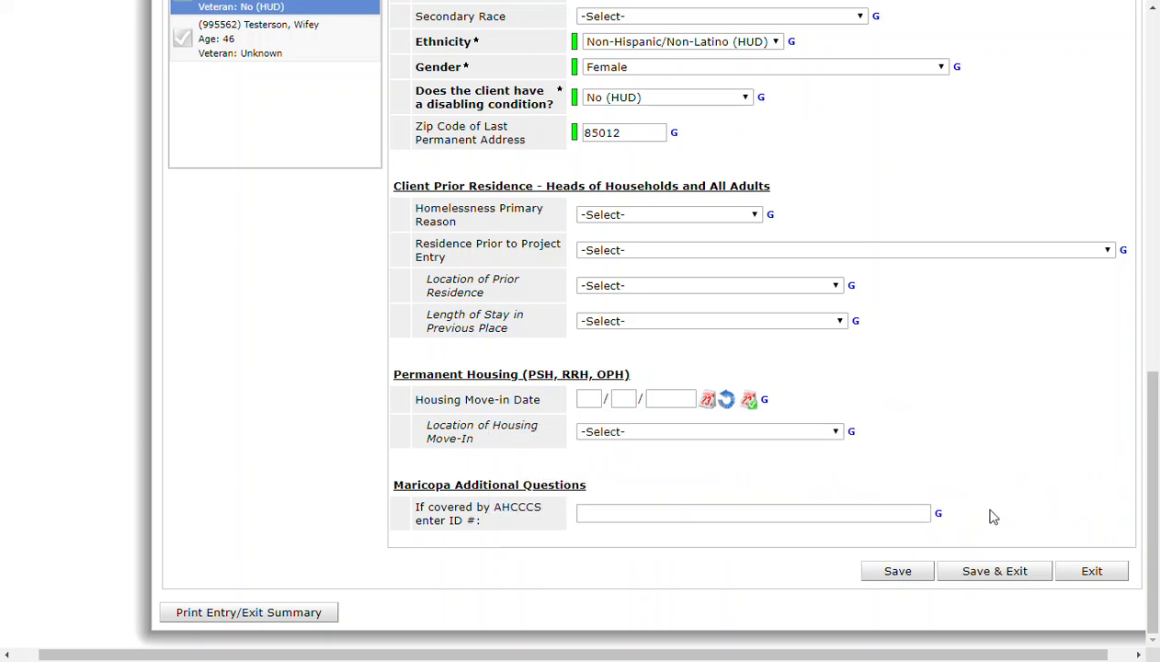
pyautogui.click(999, 576)
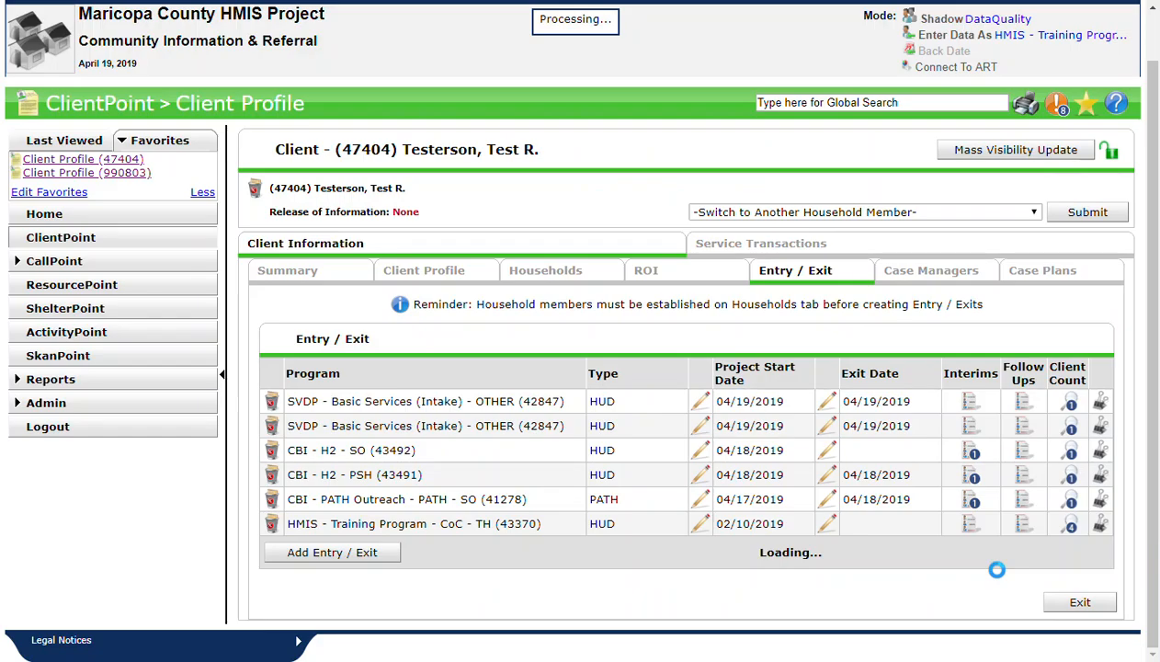
# - Examine the HMIS - Training Program - CoC - TH entry in the head of household's list of entries and exits
pyautogui.moveTo(407, 152); pyautogui.dragTo(529, 152)
pyautogui.click(529, 151)
pyautogui.moveTo(382, 523); pyautogui.dragTo(544, 533)
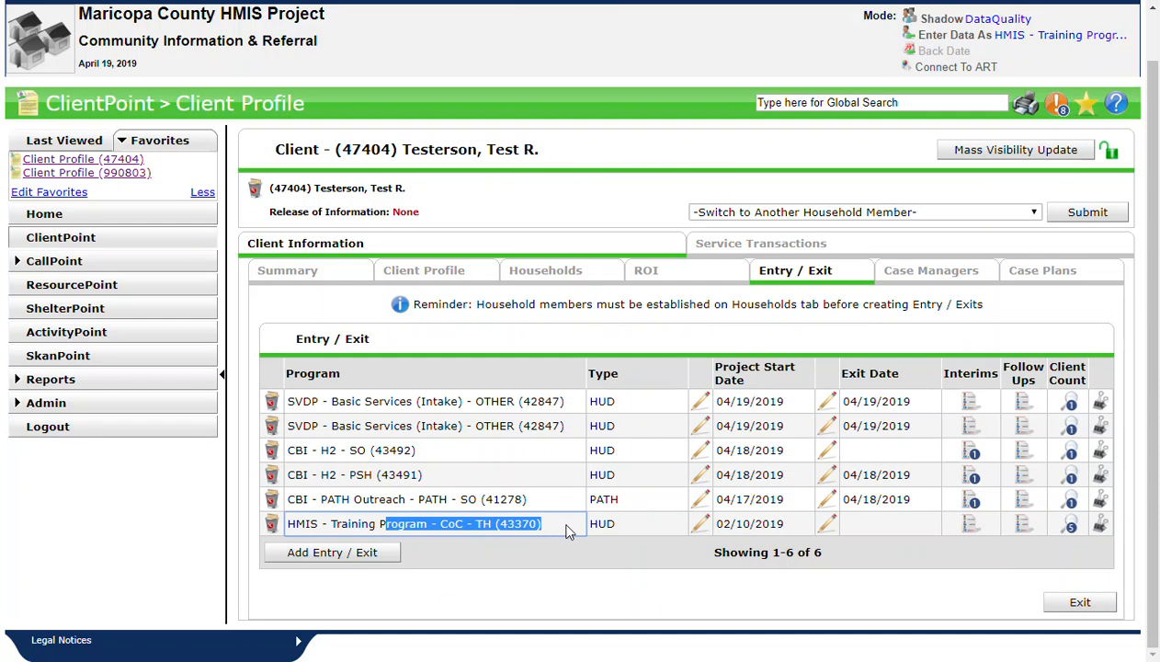
pyautogui.click(563, 547)
pyautogui.tripleClick(304, 523)
pyautogui.click(553, 517)
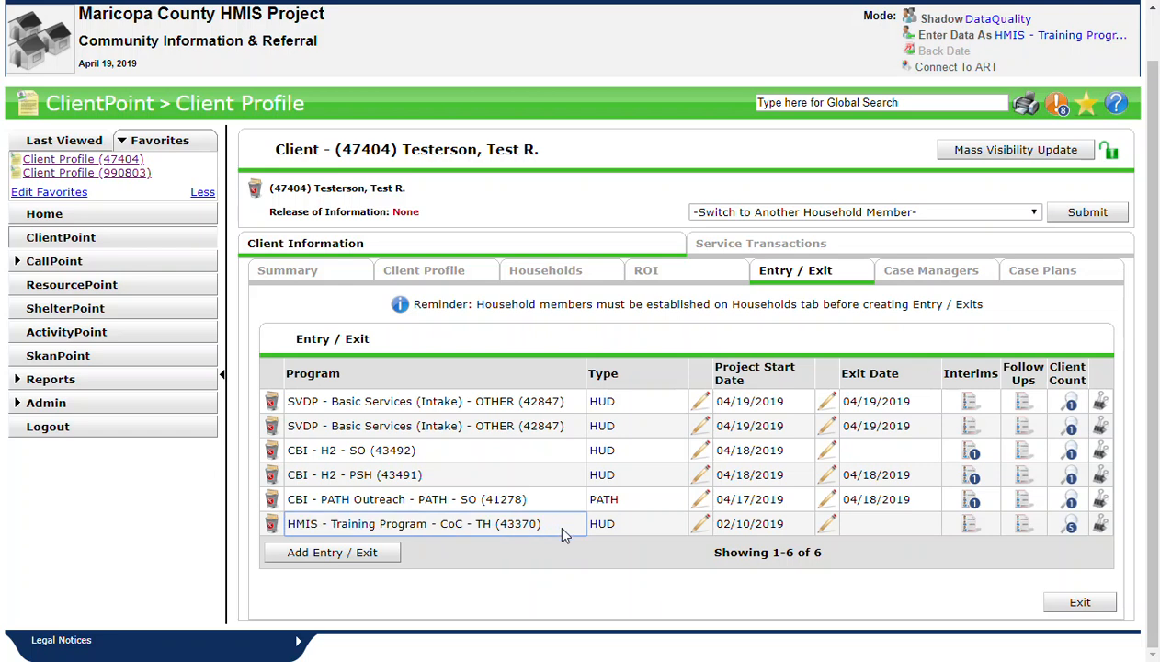
pyautogui.moveTo(360, 523); pyautogui.dragTo(565, 525)
pyautogui.click(568, 527)
# - Switch to the newborn's client record and check its HMIS - Training Program - CoC - TH entry and project start date
pyautogui.click(791, 213)
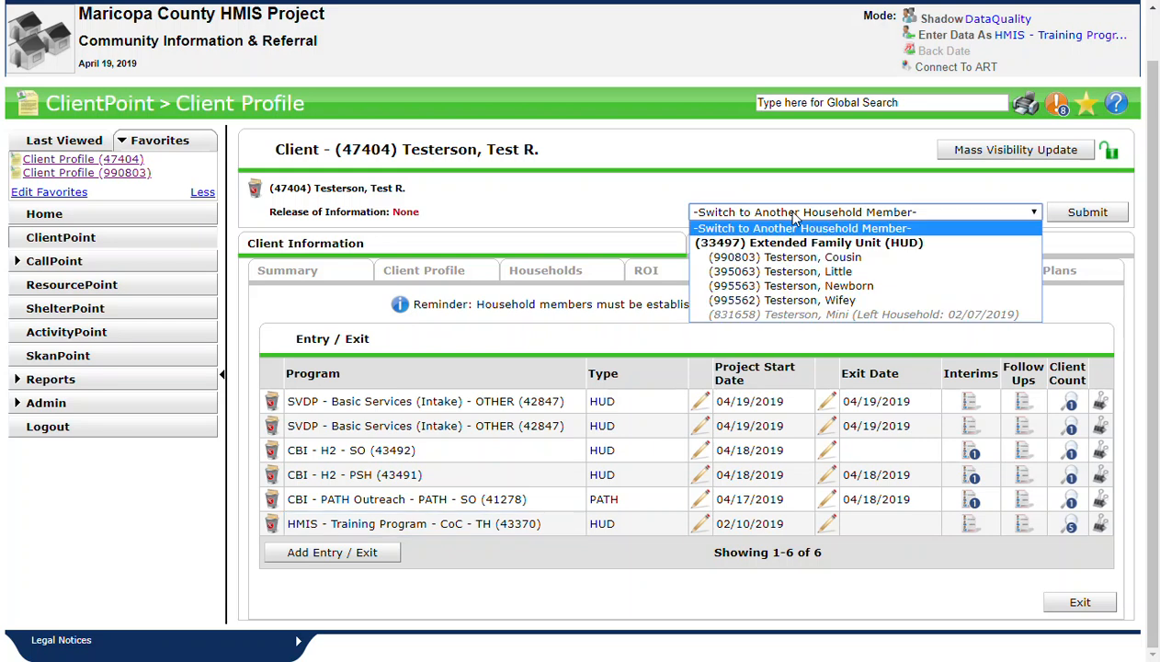
pyautogui.click(865, 287)
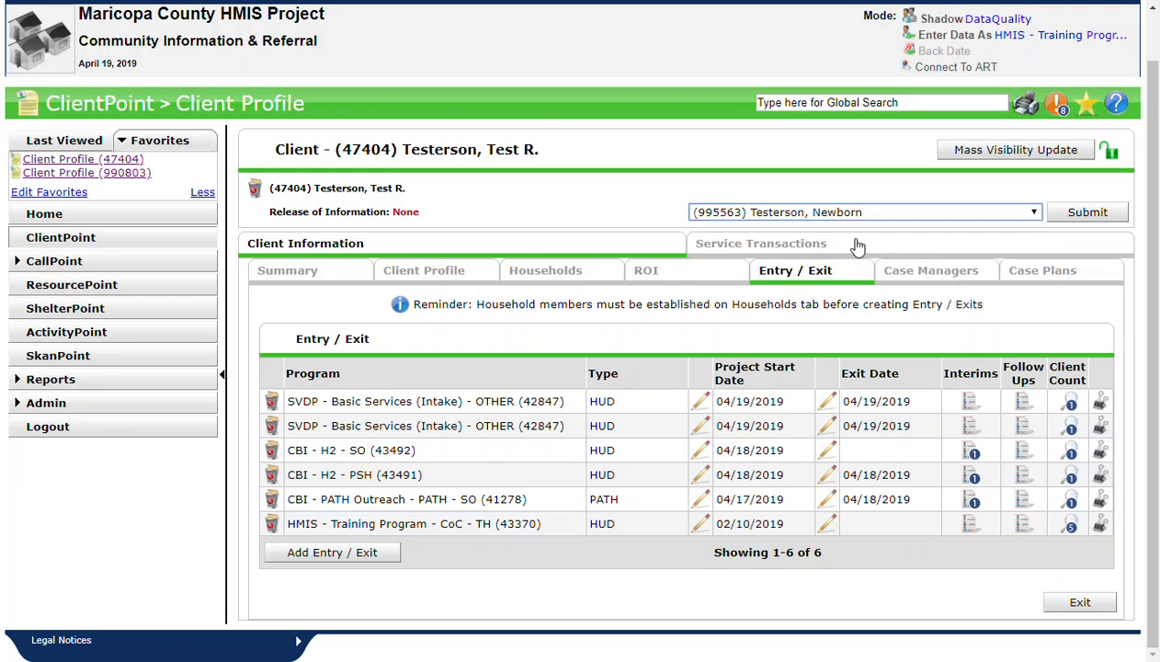
pyautogui.click(1075, 219)
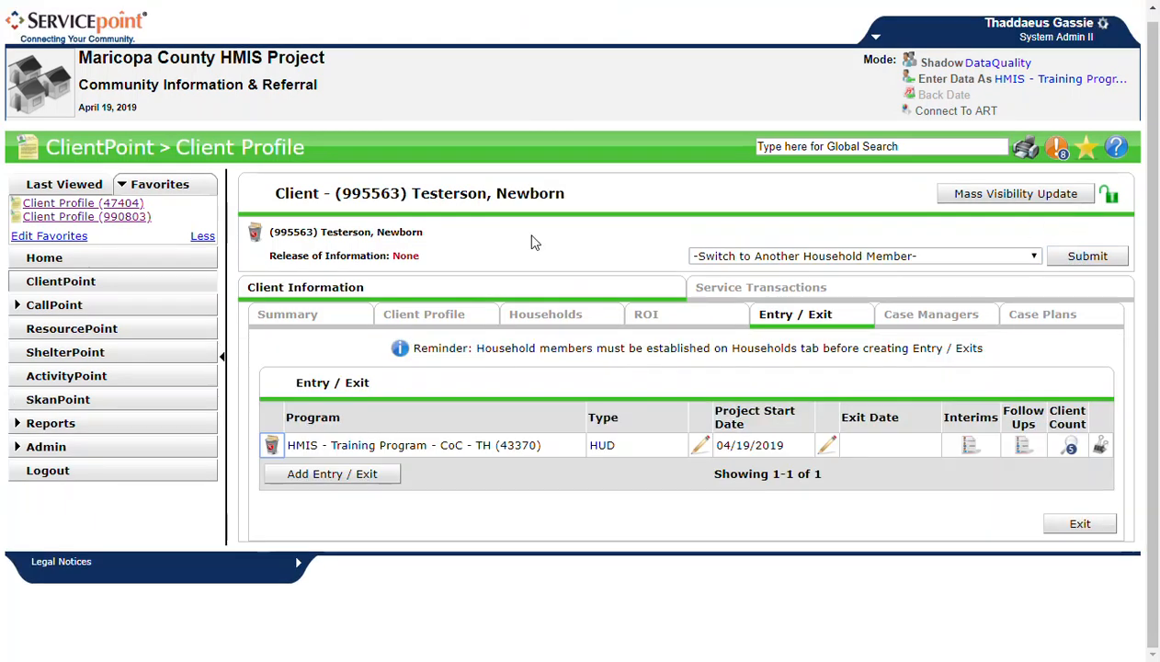
pyautogui.moveTo(413, 195); pyautogui.dragTo(563, 196)
pyautogui.click(564, 199)
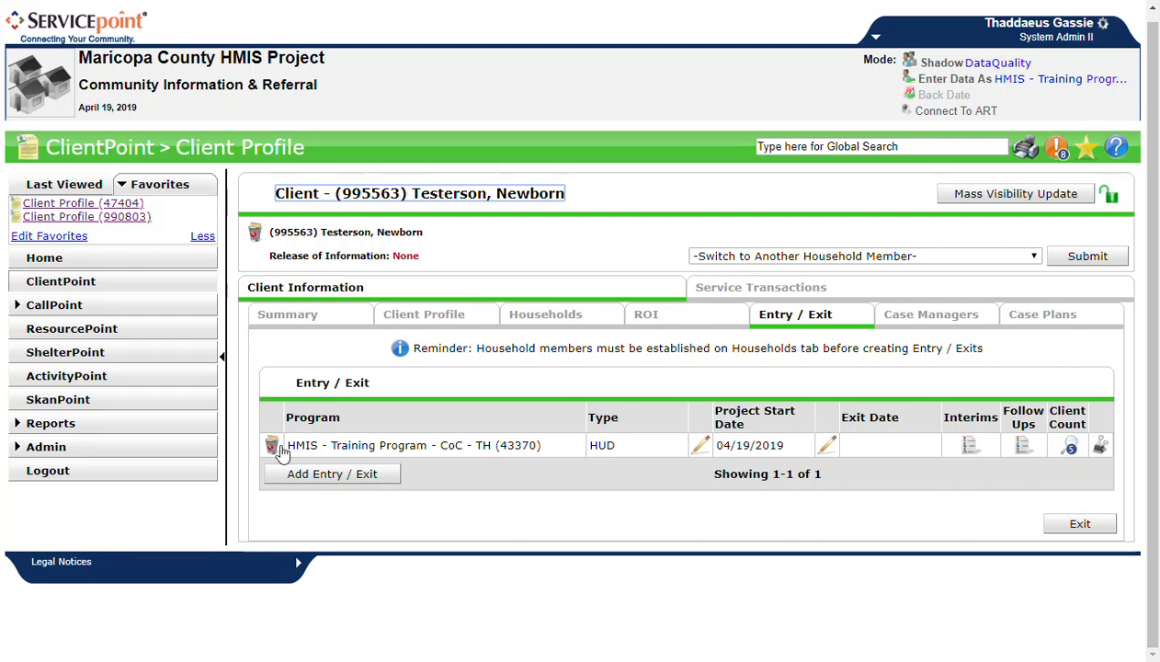
pyautogui.moveTo(287, 445); pyautogui.dragTo(552, 451)
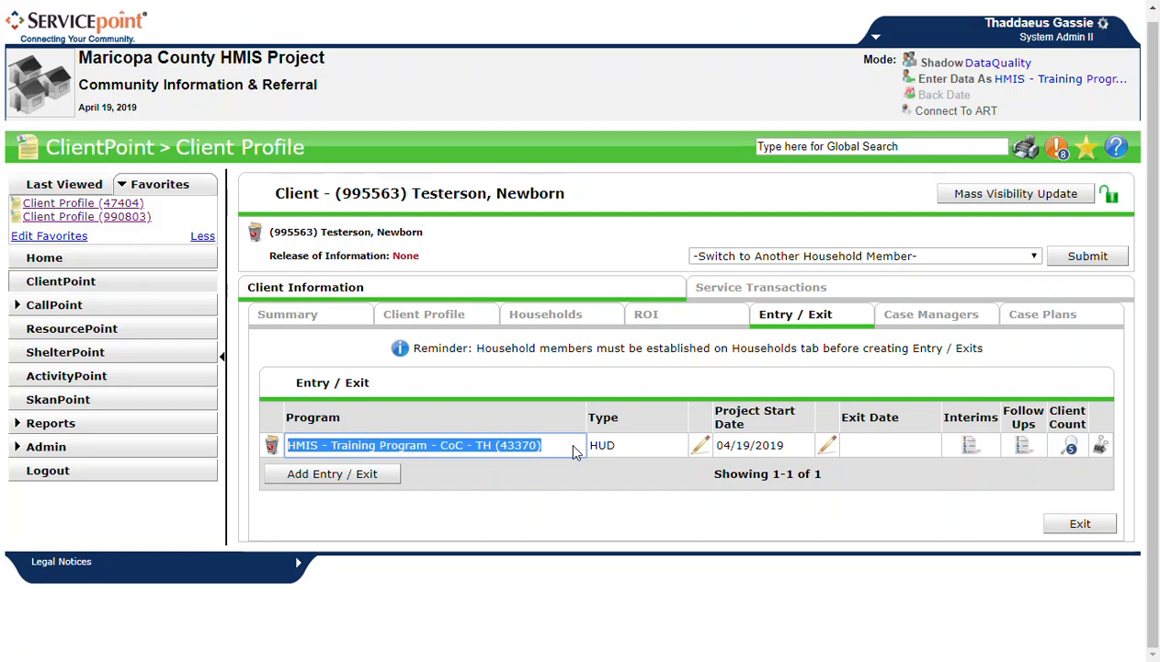
pyautogui.moveTo(719, 445); pyautogui.dragTo(790, 454)
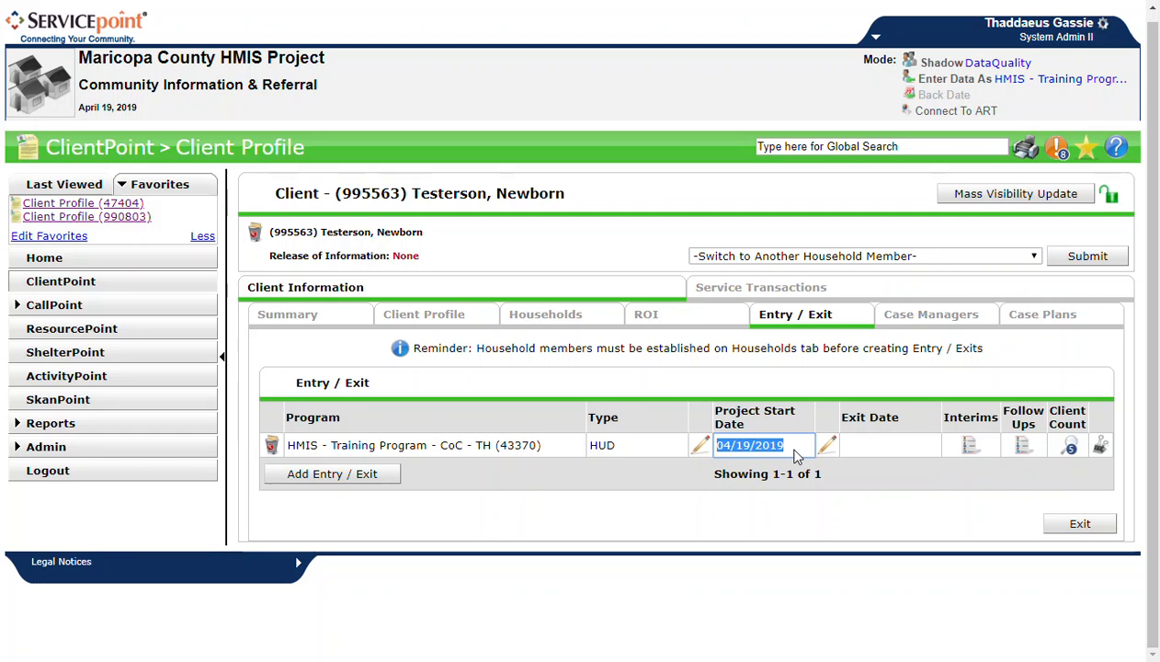
pyautogui.click(797, 456)
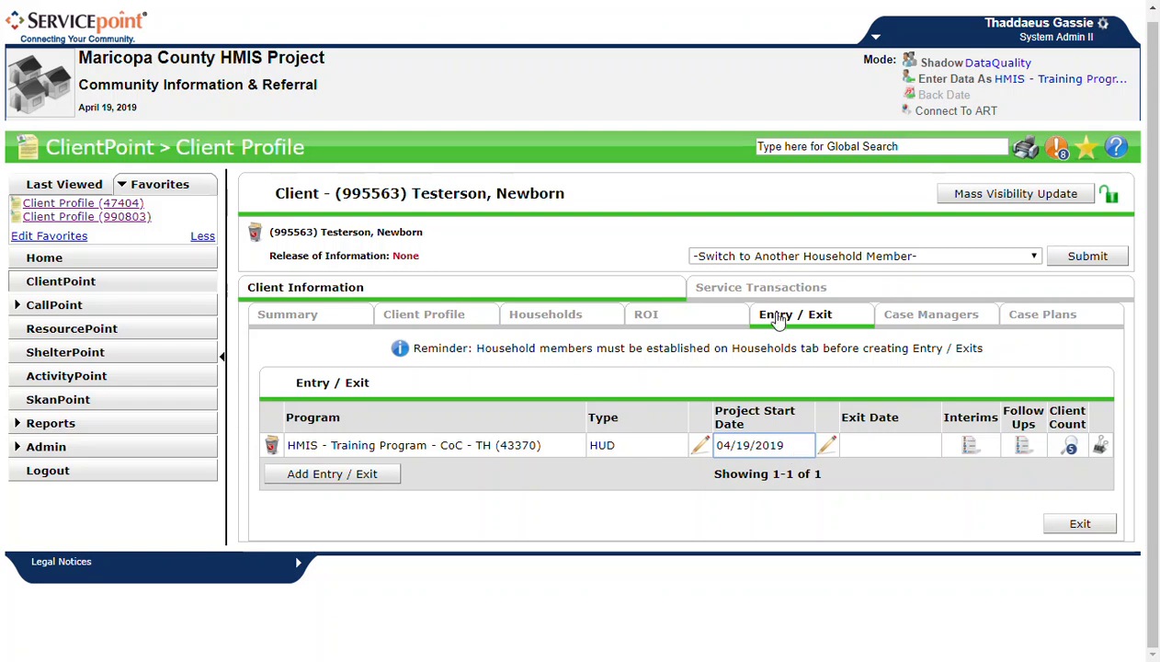
pyautogui.moveTo(712, 445); pyautogui.dragTo(795, 450)
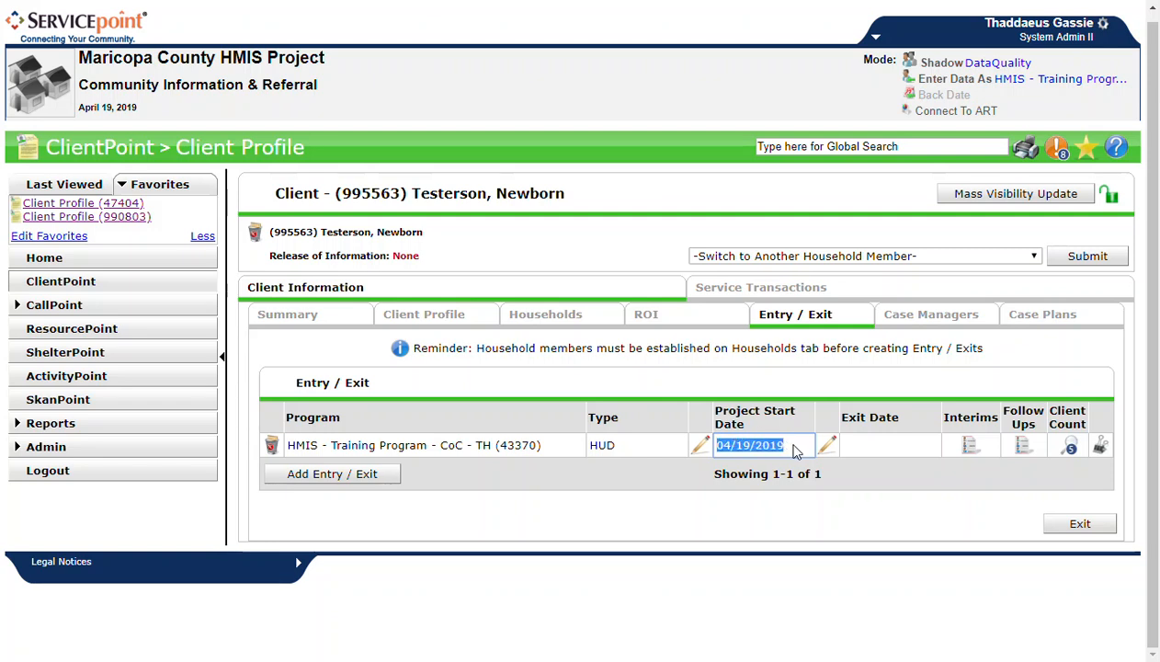